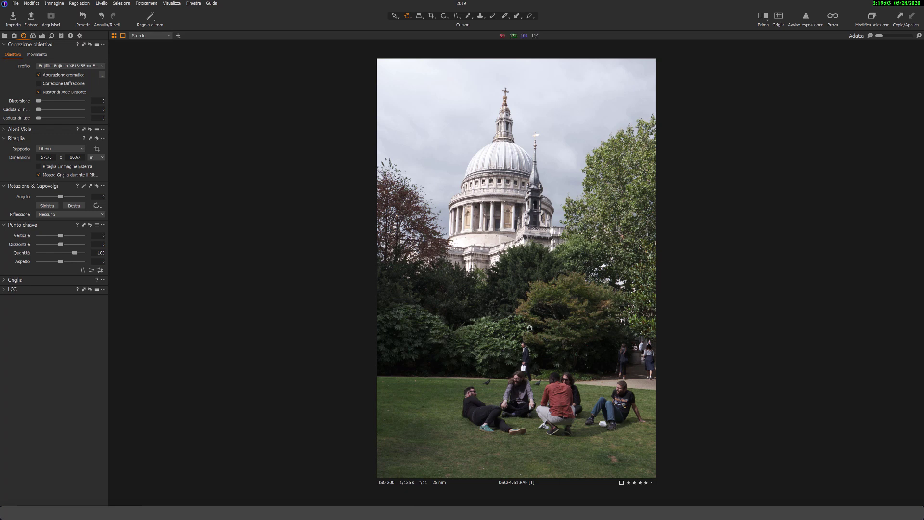
- Straighten the photo with a reference line drawn from the cross on the dome down to the lawn, giving an angle of -2,66
left_click(526, 364)
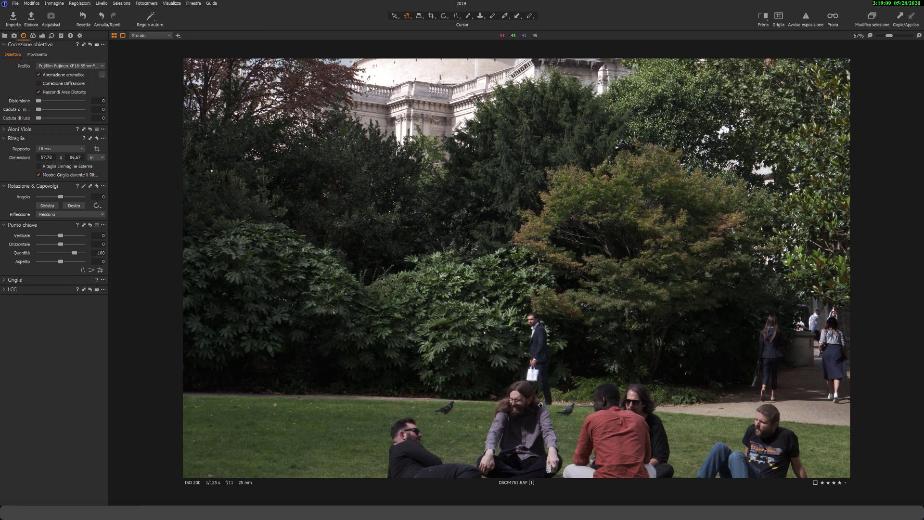
left_click(709, 371)
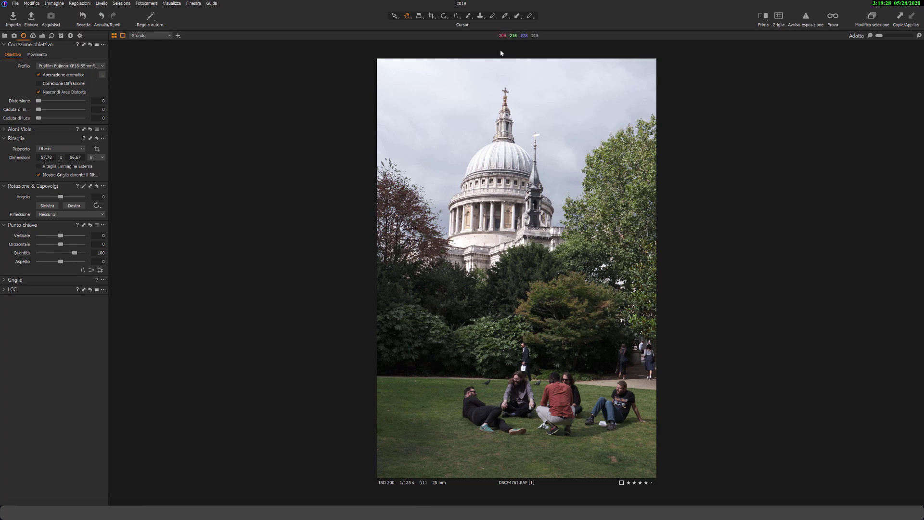
left_click(443, 18)
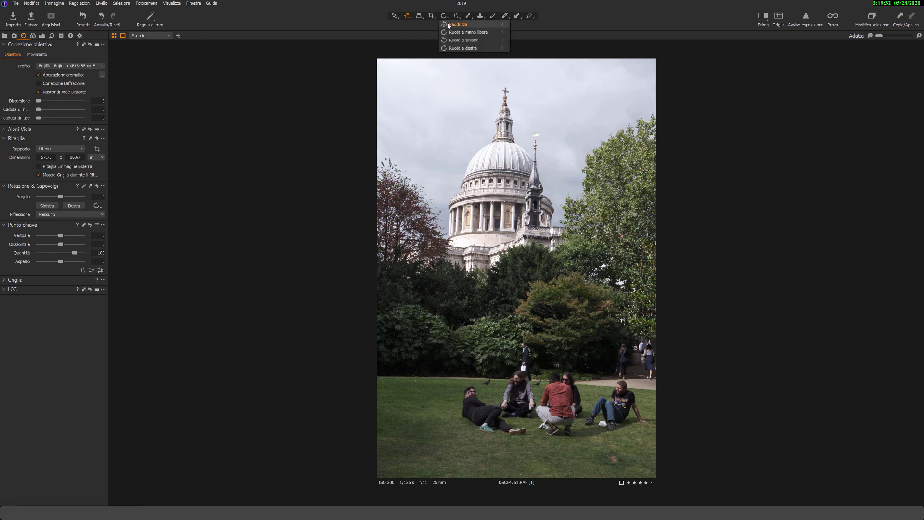
left_click(457, 25)
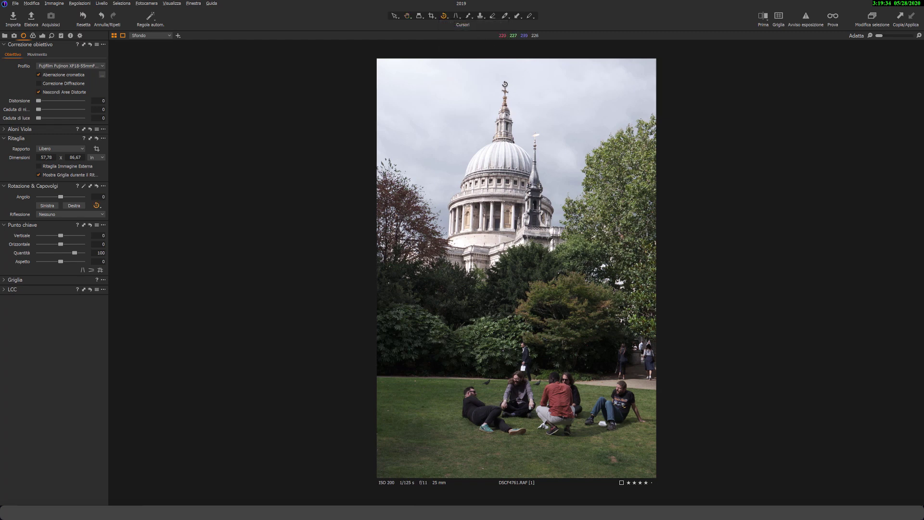
mouse_move(505, 82)
left_mouse_down()
mouse_move(502, 347)
mouse_move(490, 418)
left_mouse_up()
left_click_drag(490, 419, 490, 419)
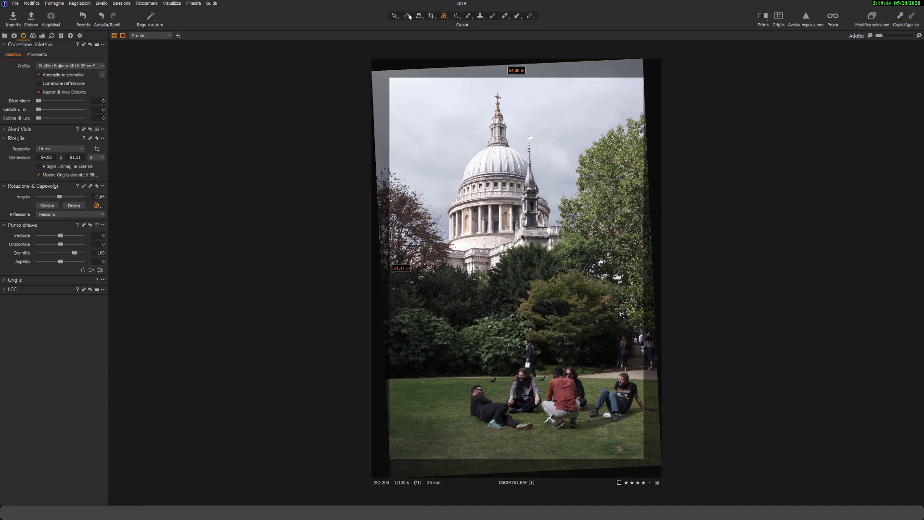
left_click(408, 16)
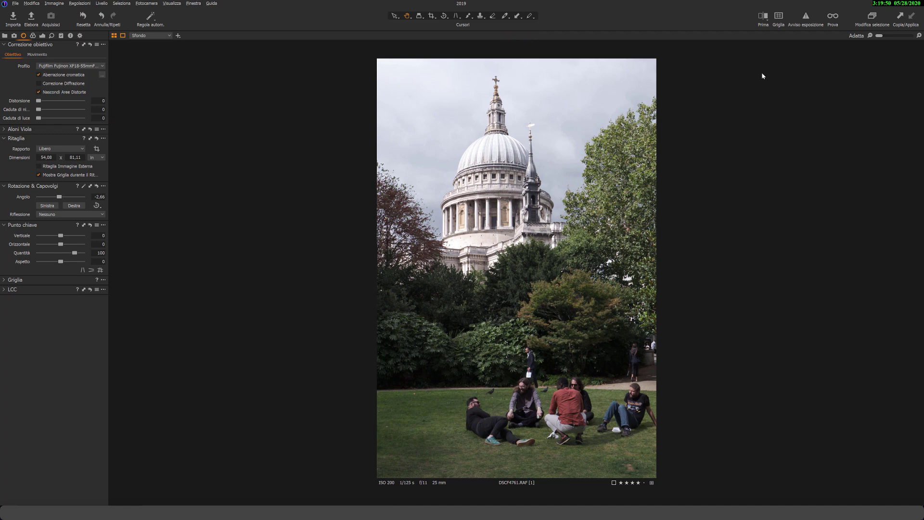
- Fine-tune the photo's rotation freehand to an angle of -2,13
left_click(442, 18)
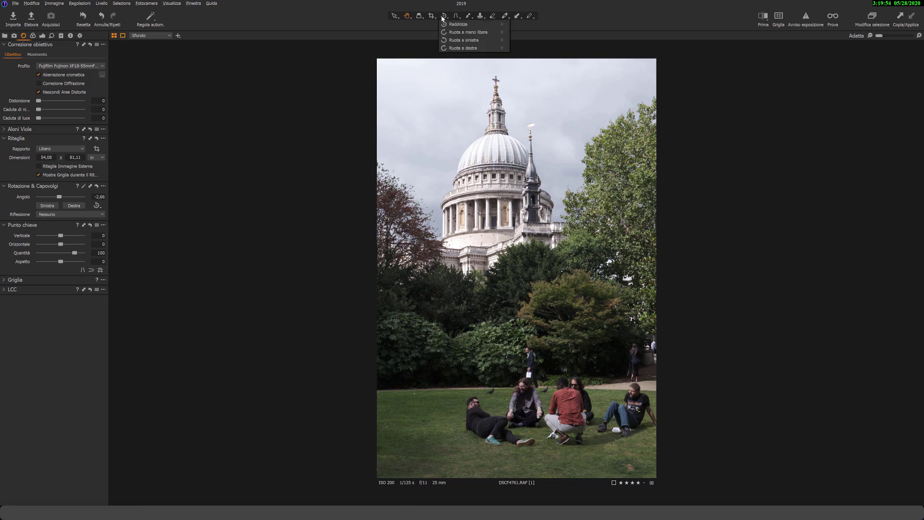
left_click(481, 33)
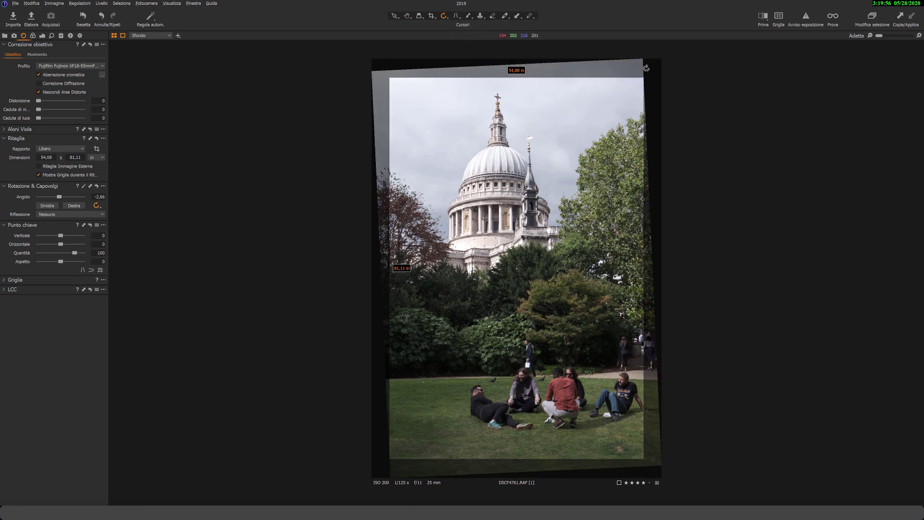
left_click_drag(644, 59, 644, 63)
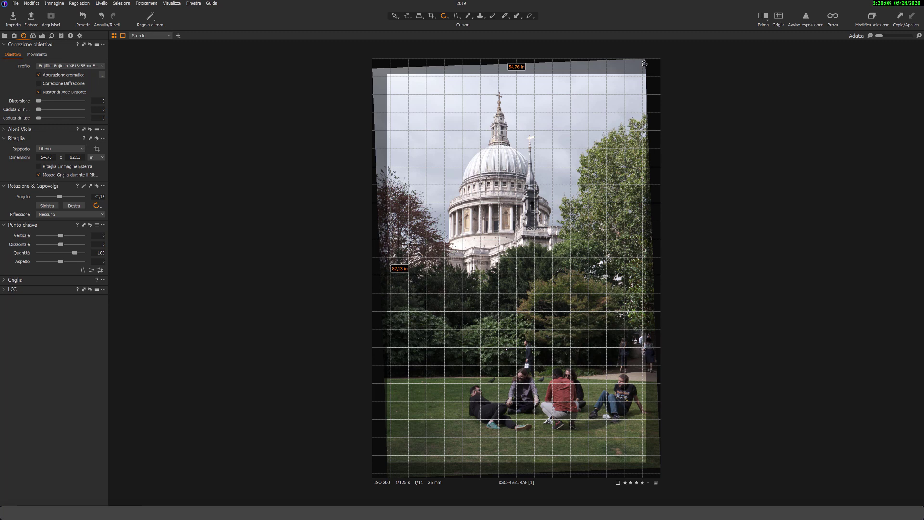
left_click_drag(644, 63, 645, 63)
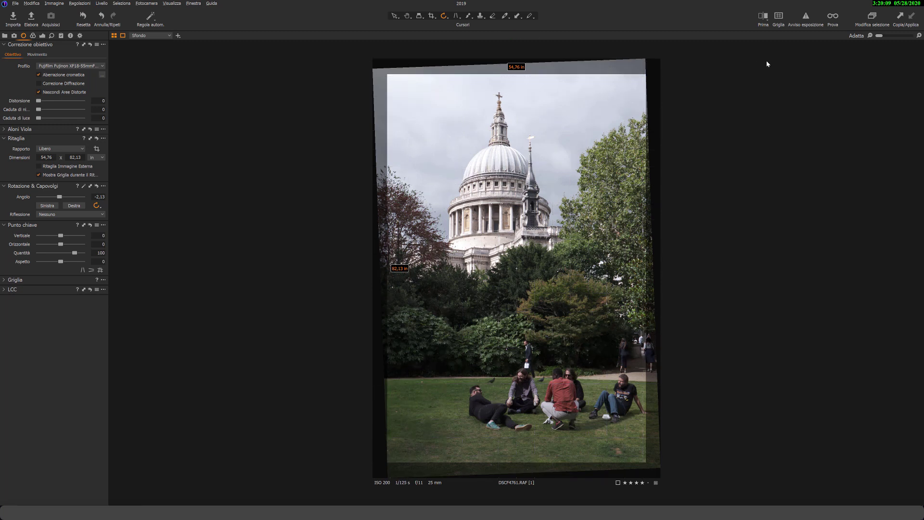
left_click(408, 17)
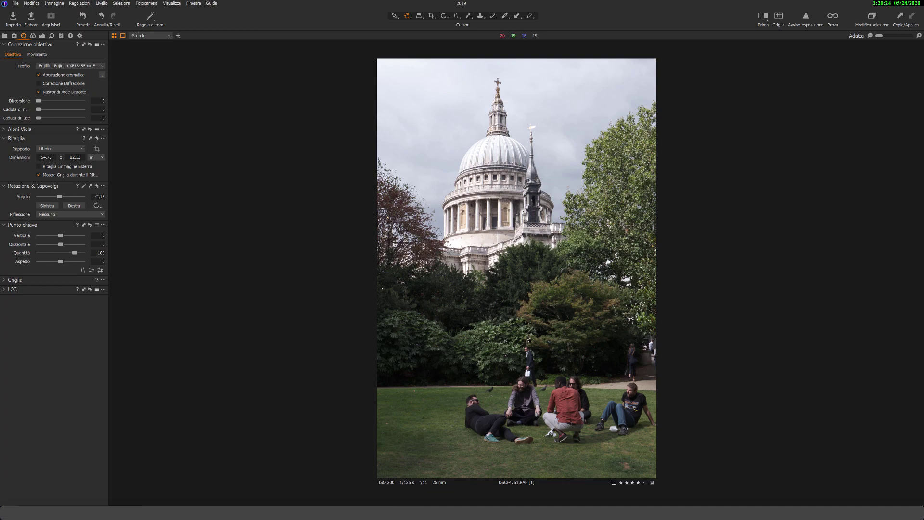
- Clone the bush leaves beside the walking man in the suit over his head, torso and white bag
left_click(533, 367)
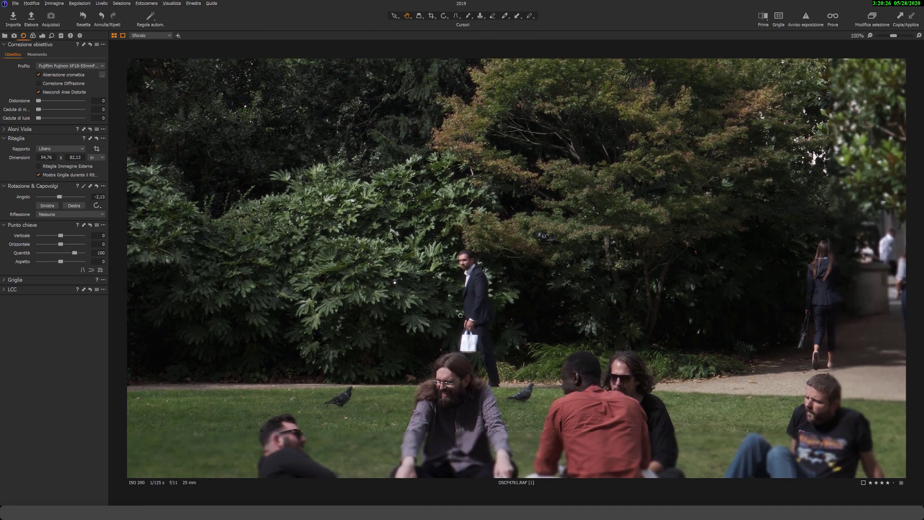
left_click(478, 321)
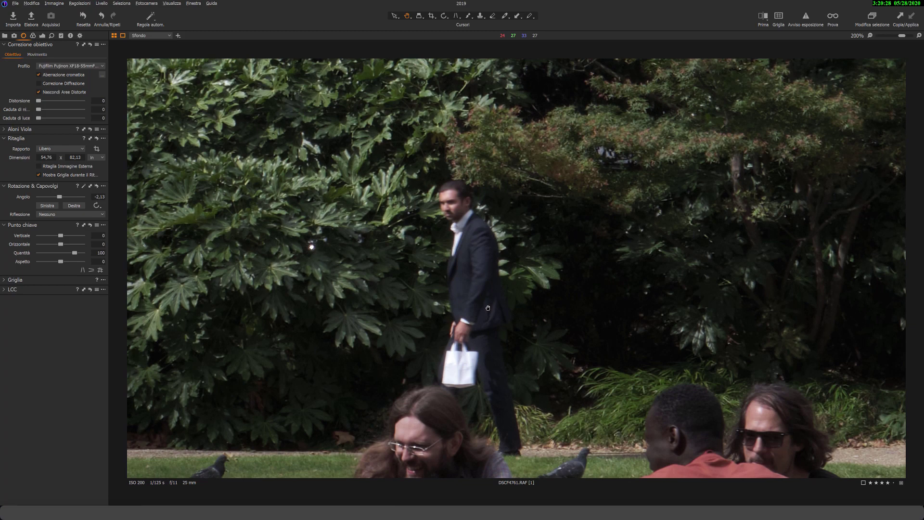
scroll(488, 308, "down", 1)
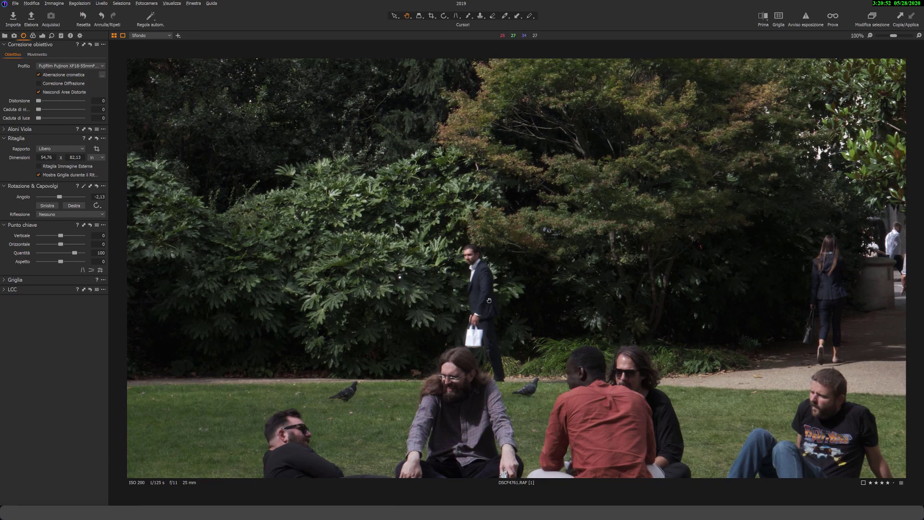
scroll(489, 300, "up", 1)
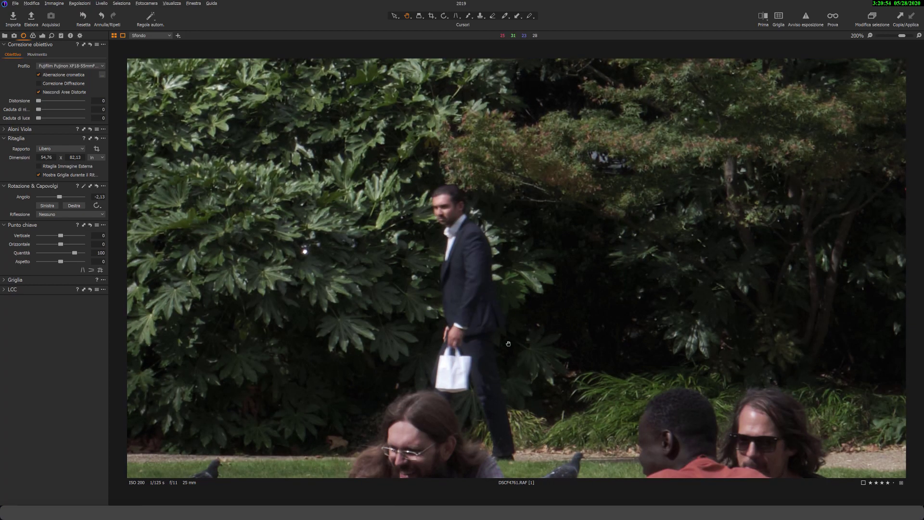
left_click(43, 37)
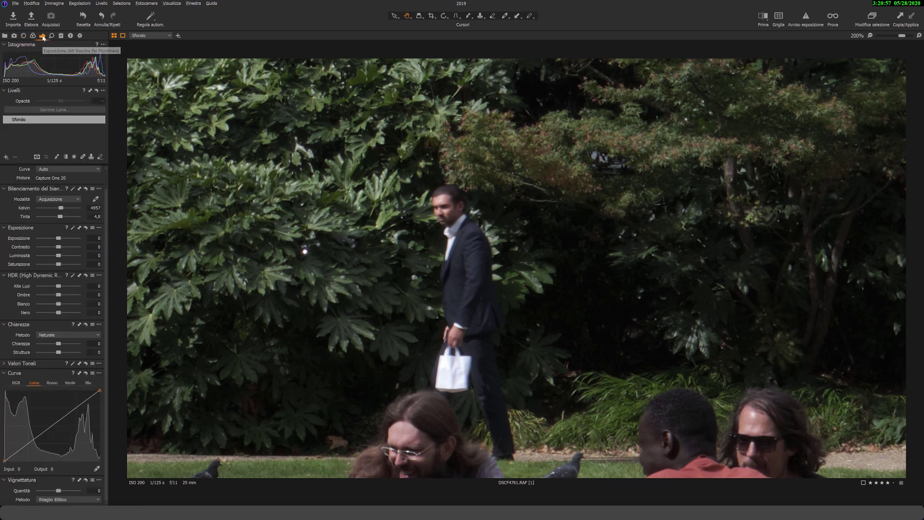
left_click(92, 157)
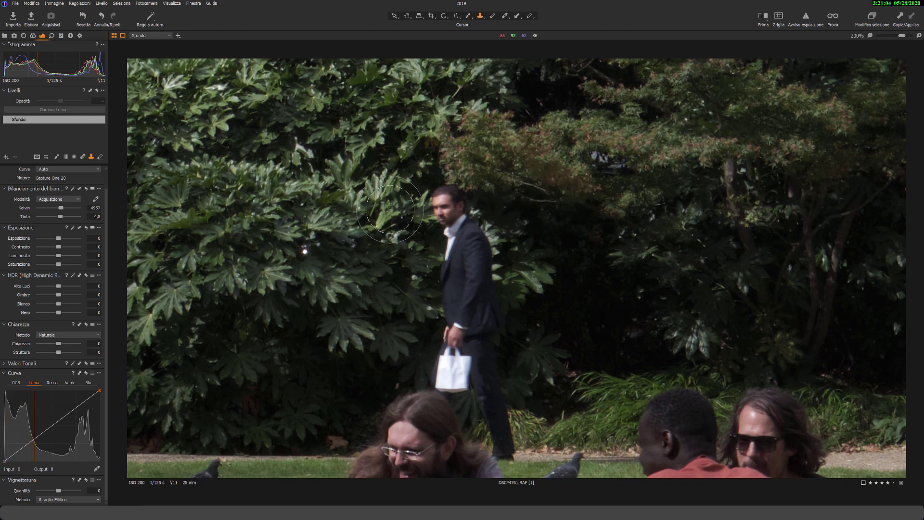
right_click(390, 210)
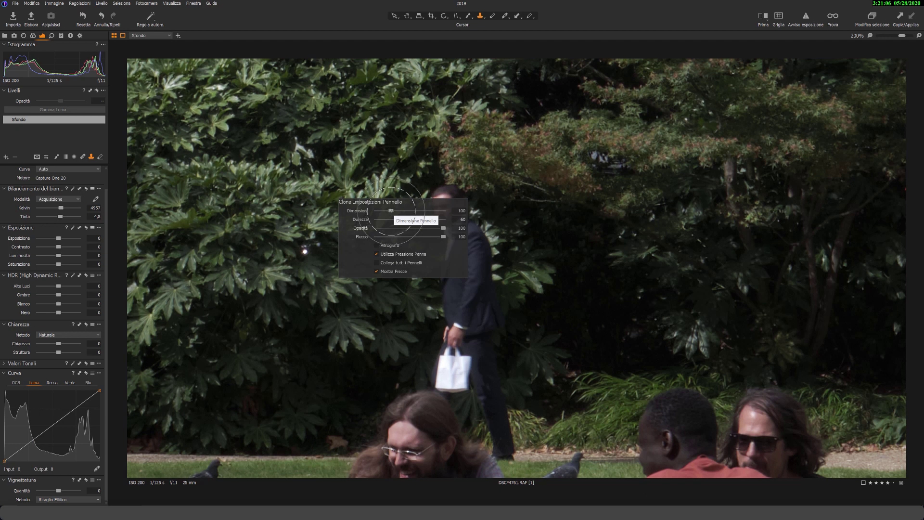
left_click_drag(391, 211, 392, 211)
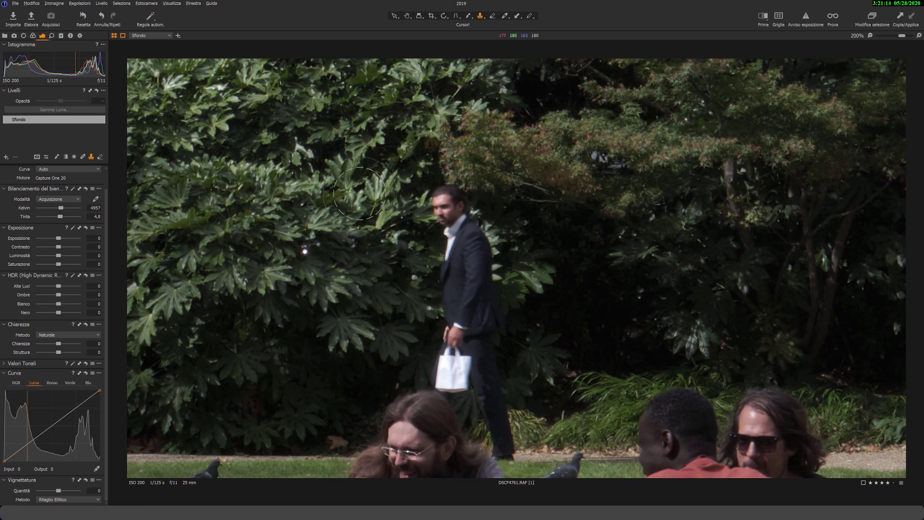
left_click(360, 193, "alt")
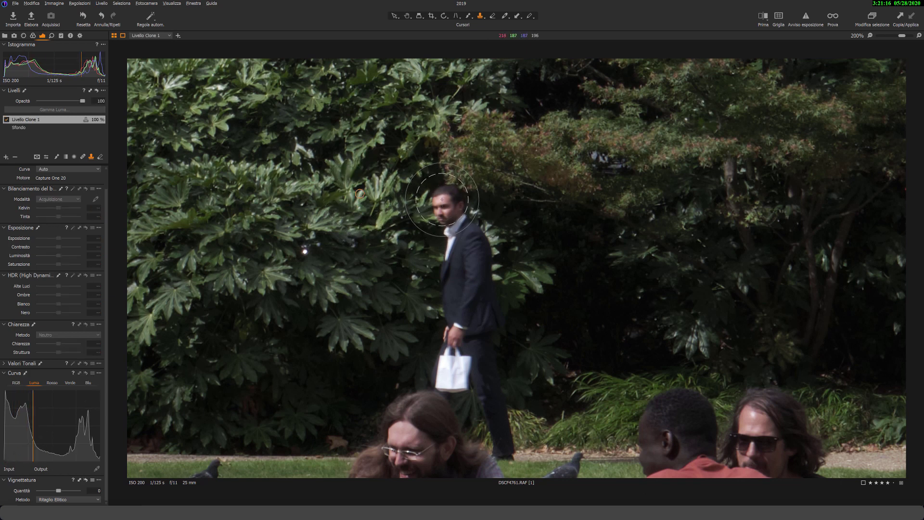
mouse_move(442, 199)
left_mouse_down()
mouse_move(456, 261)
mouse_move(484, 283)
mouse_move(475, 306)
mouse_move(442, 324)
mouse_move(459, 355)
mouse_move(448, 378)
left_mouse_up()
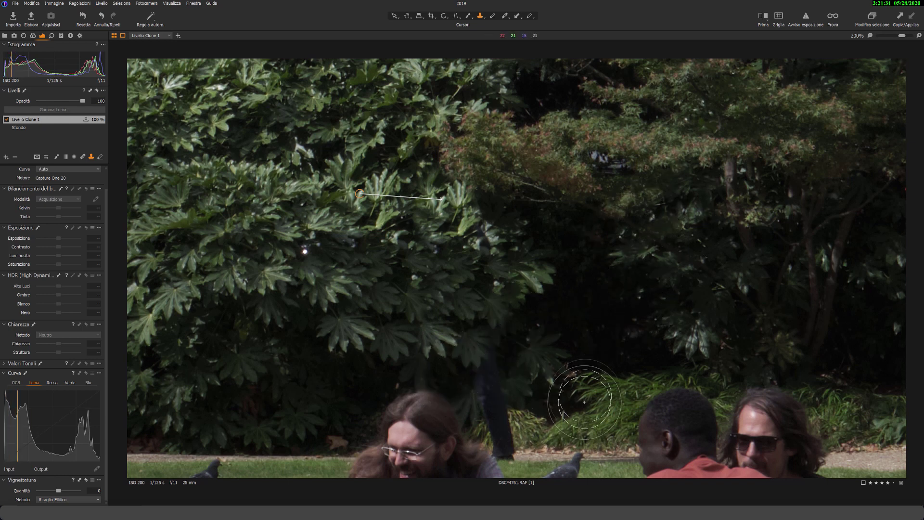
- Clone over the walking man's legs with a smaller brush, sampling the path edge beside his feet and the dark foliage beside his legs
right_click(580, 375)
left_click_drag(578, 374, 576, 375)
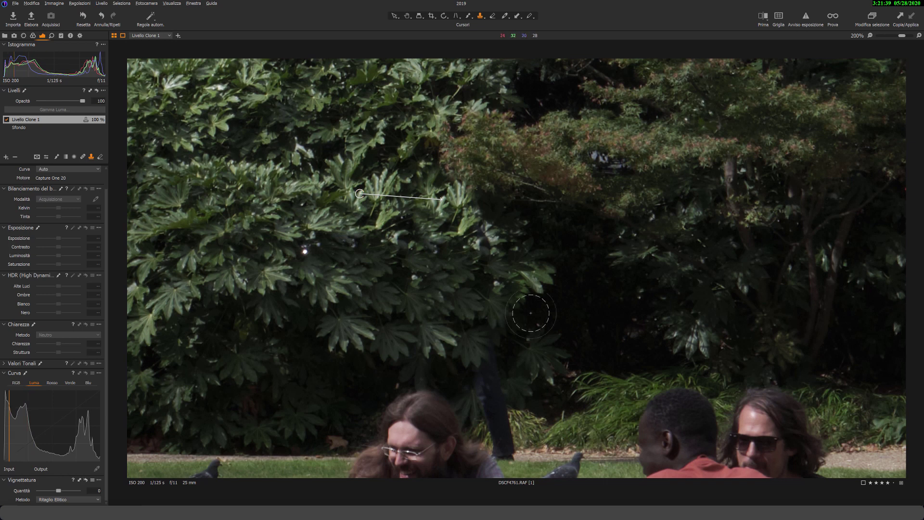
left_click(551, 445, "alt")
mouse_move(520, 447)
left_mouse_down()
mouse_move(501, 429)
mouse_move(508, 442)
left_mouse_up()
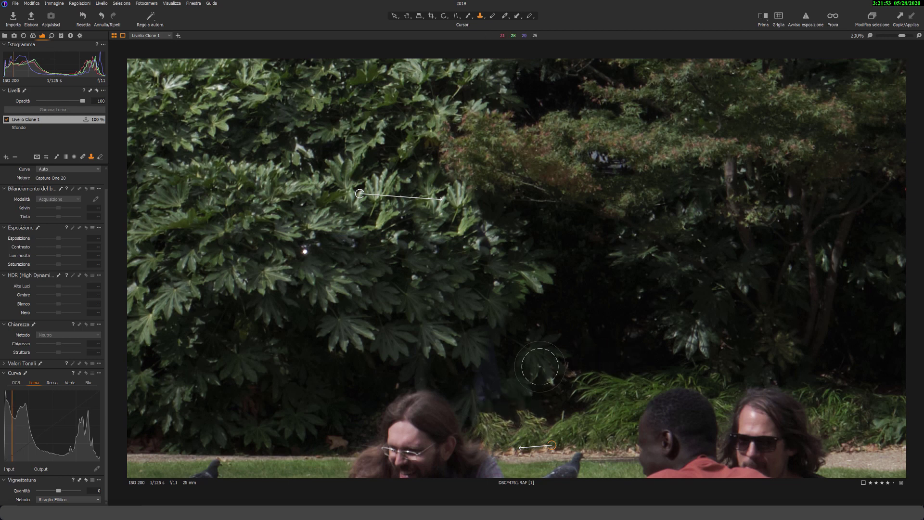
left_click(540, 366, "alt")
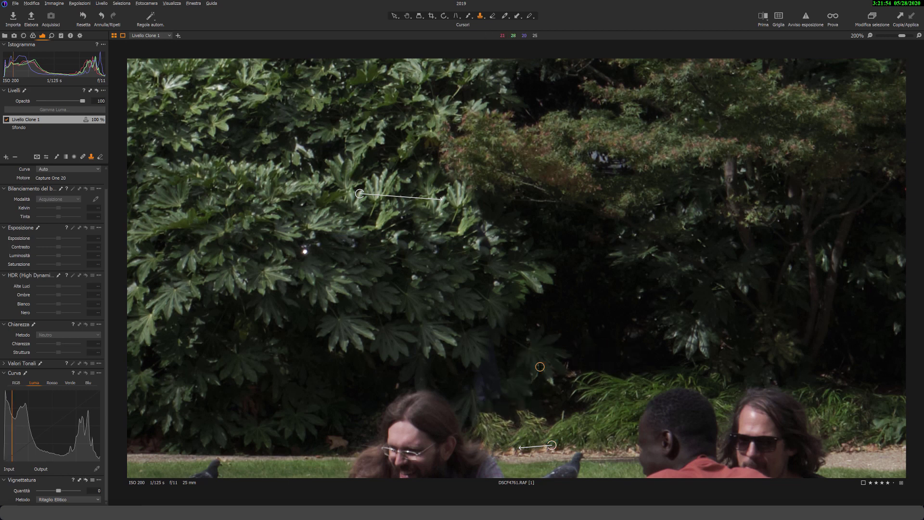
left_click(484, 374)
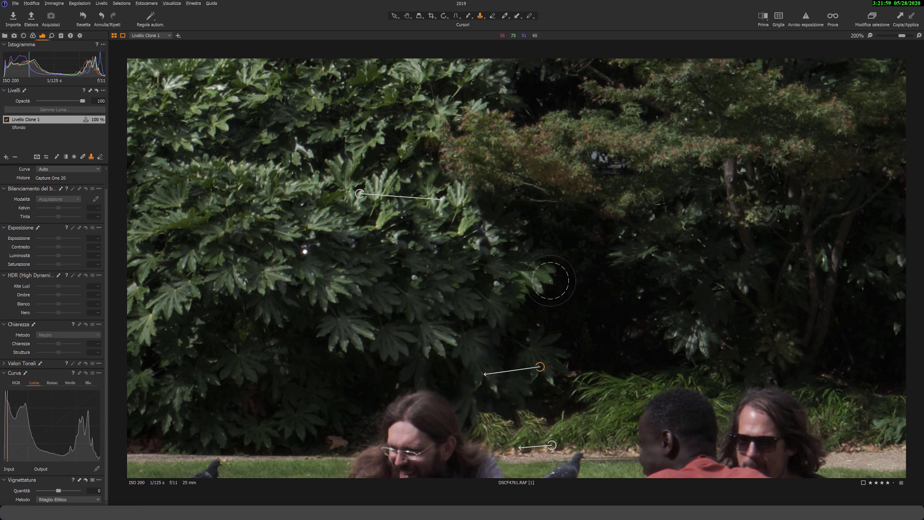
- Remove both pigeons on the lawn behind the seated group using the Heal brush at a reduced size
key("ctrl+0")
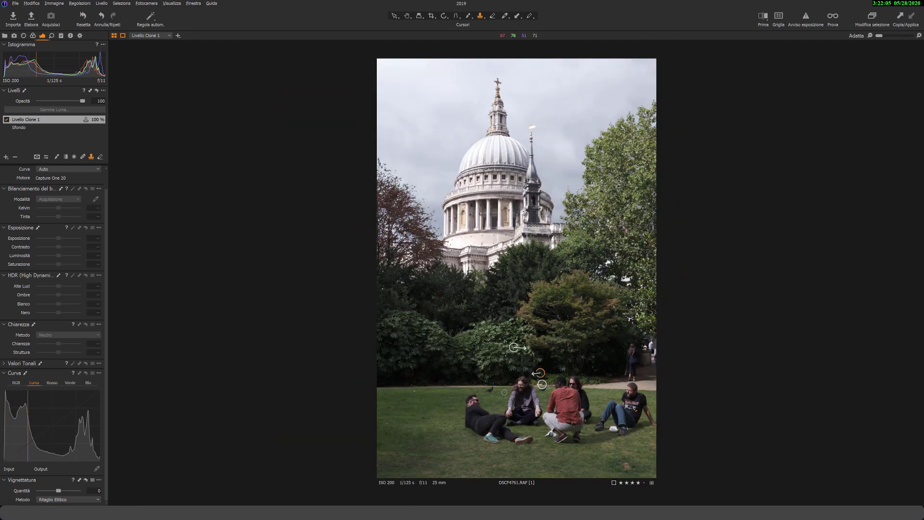
scroll(505, 393, "up", 3)
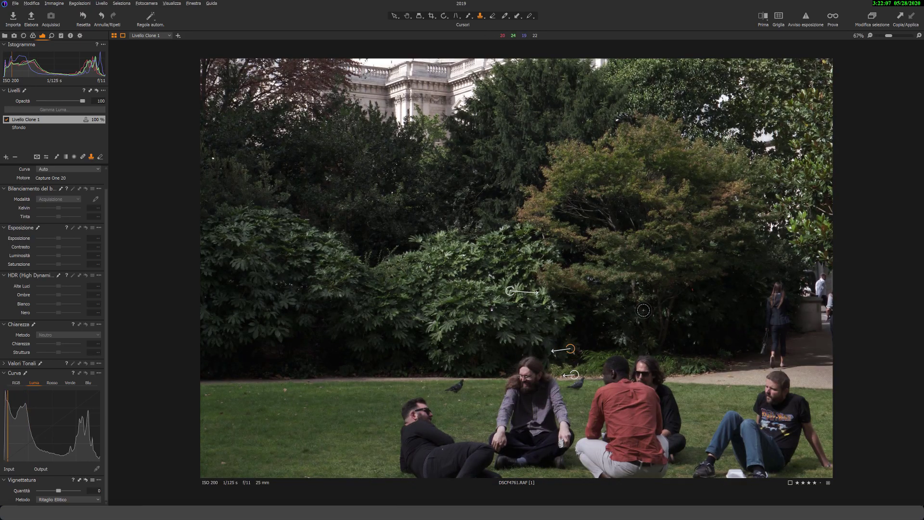
scroll(503, 374, "up", 3)
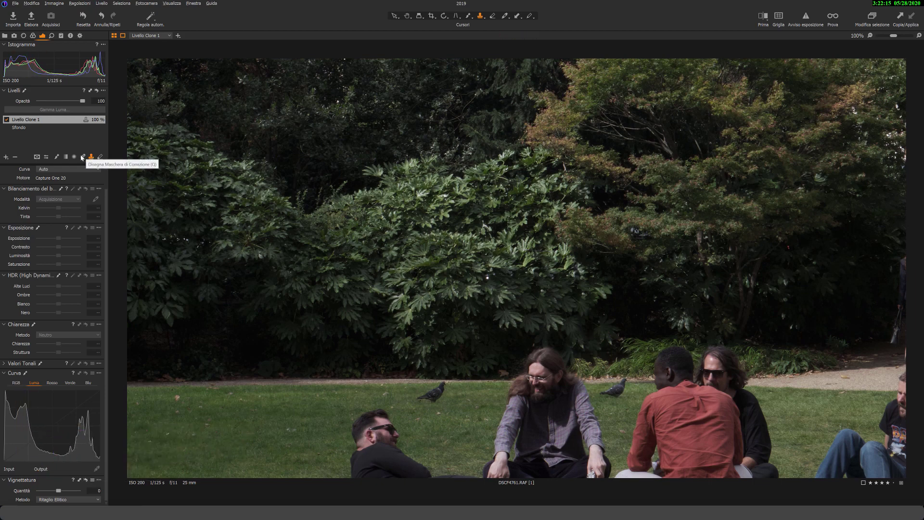
left_click(82, 157)
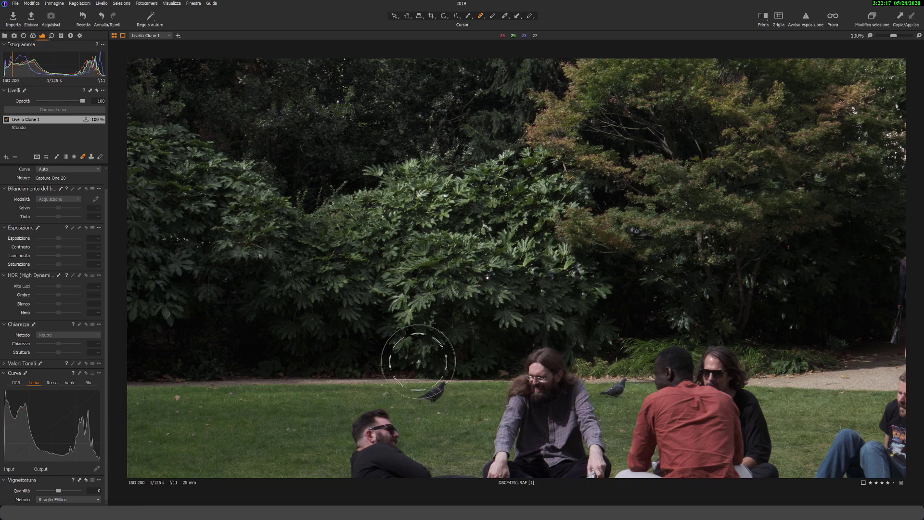
right_click(426, 385)
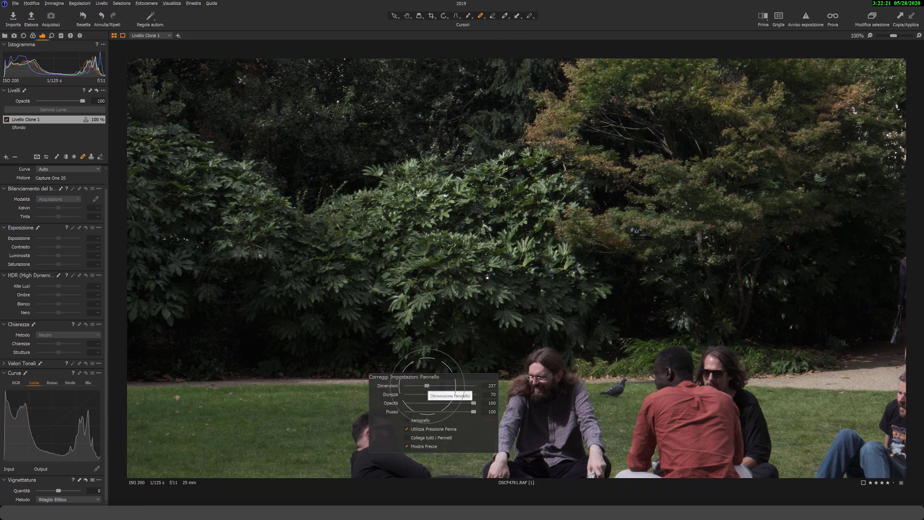
left_click_drag(427, 386, 423, 386)
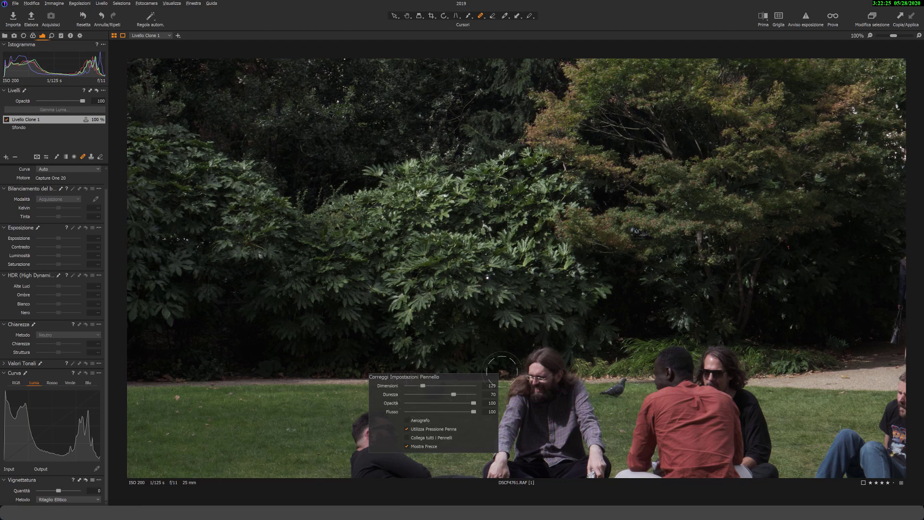
key("Escape")
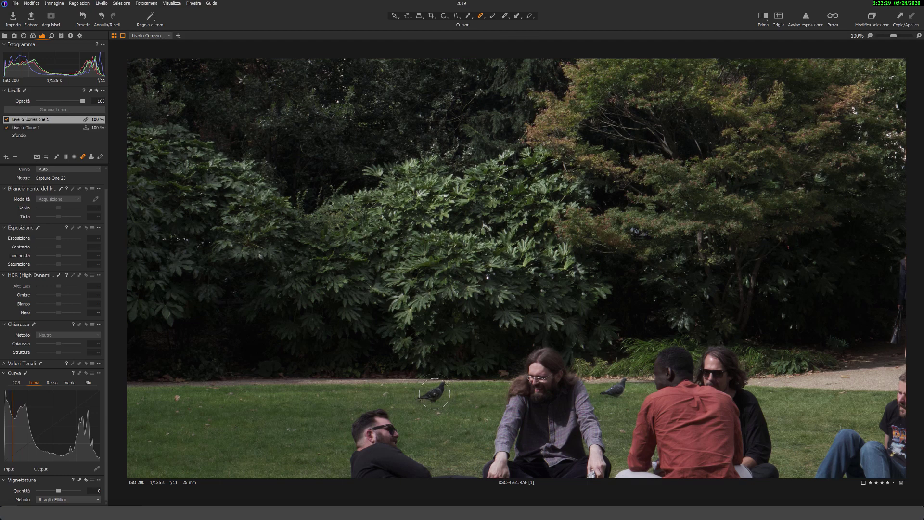
left_click(435, 393)
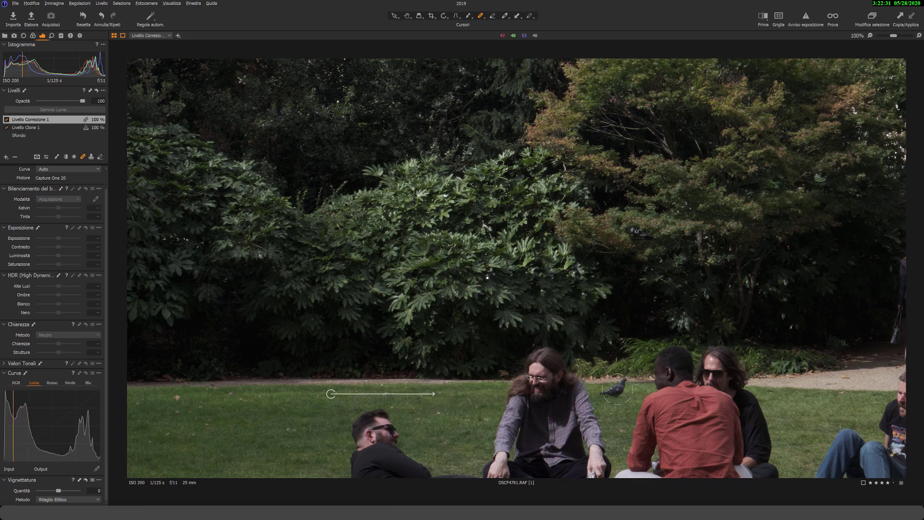
left_click(617, 391)
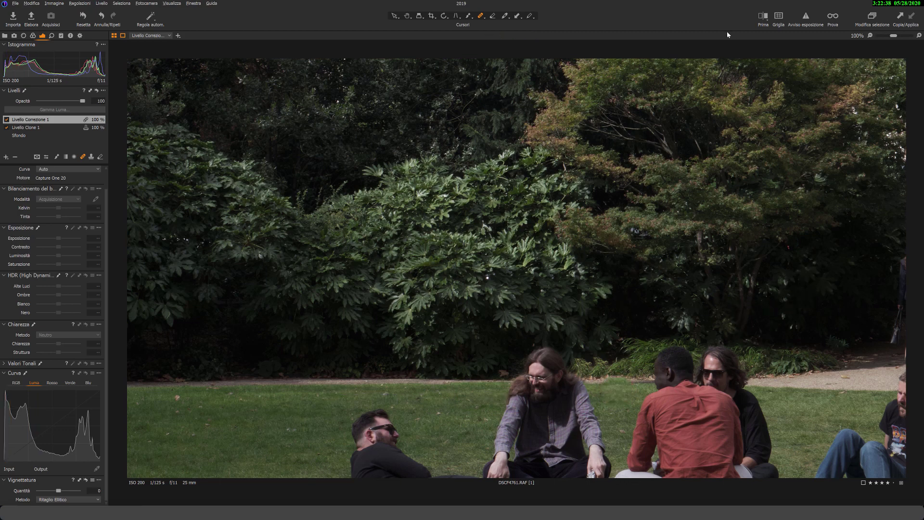
key("ctrl+minus")
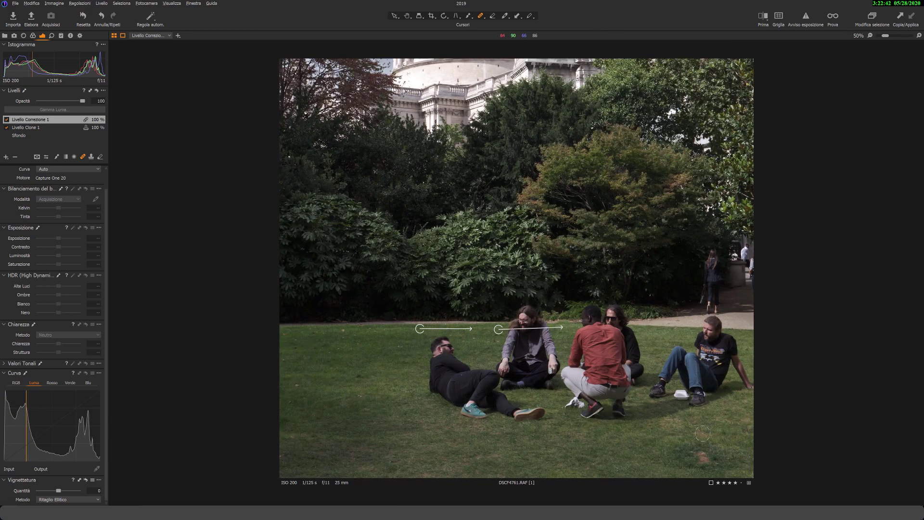
- Heal the brown bare patch on the lawn in front of the seated group with a resized Heal brush
key("ctrl+minus")
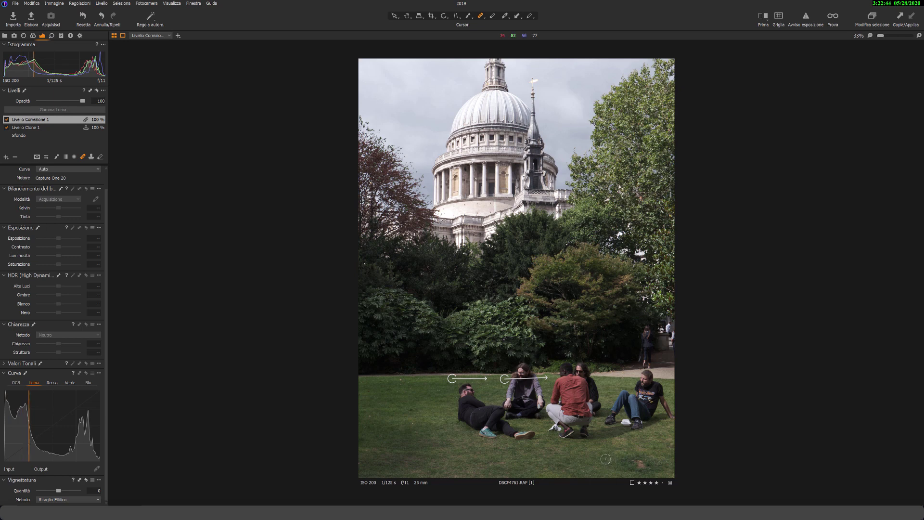
right_click(552, 424)
left_click_drag(605, 434, 616, 435)
left_click(641, 463)
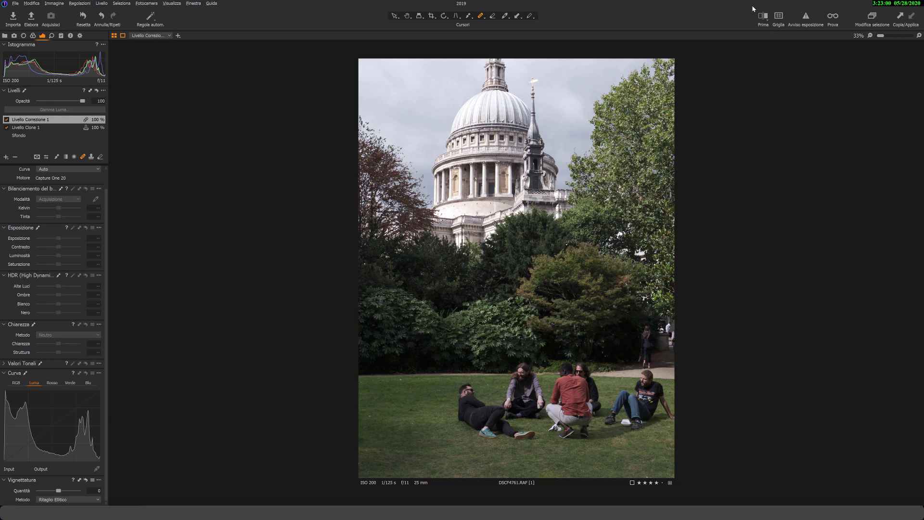
key("ctrl+0")
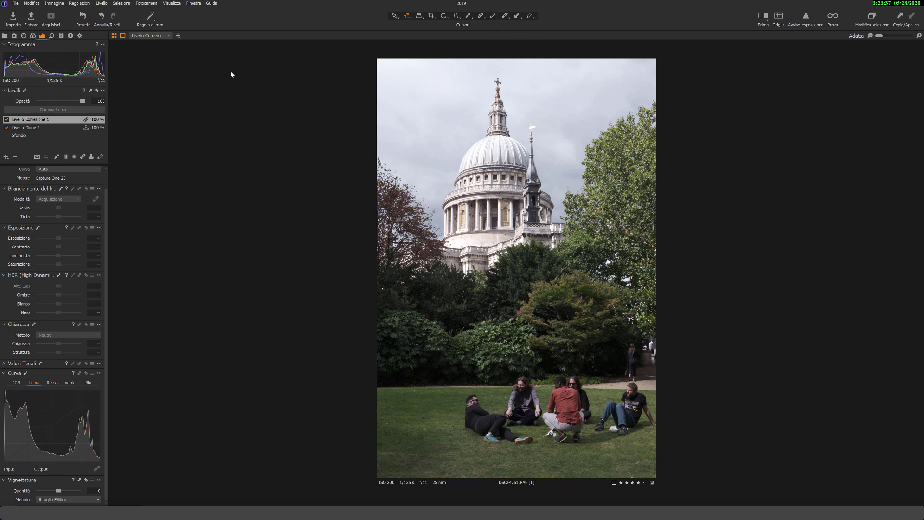
- On the background layer, set the white balance to 5062 K, exposure to -0,05, brightness to 8 and contrast to 8
left_click(28, 137)
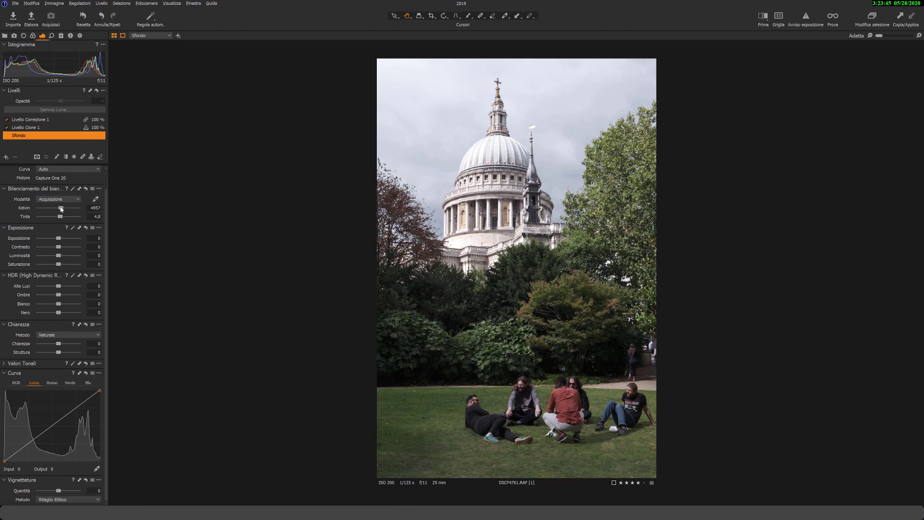
left_click_drag(61, 209, 62, 209)
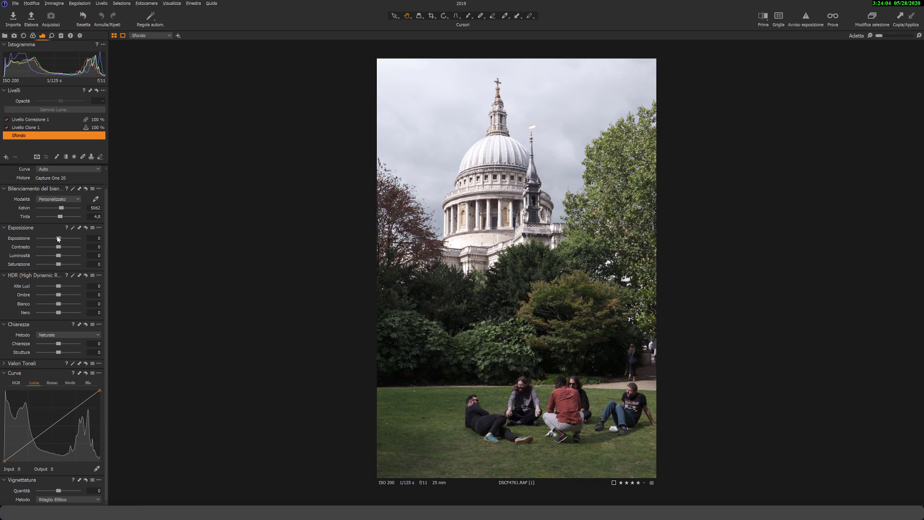
left_click_drag(57, 238, 58, 238)
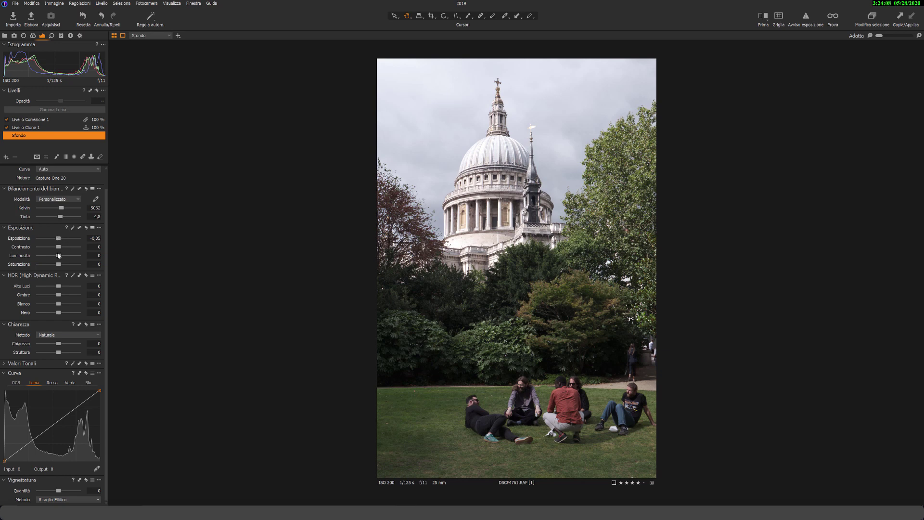
left_click_drag(58, 255, 63, 258)
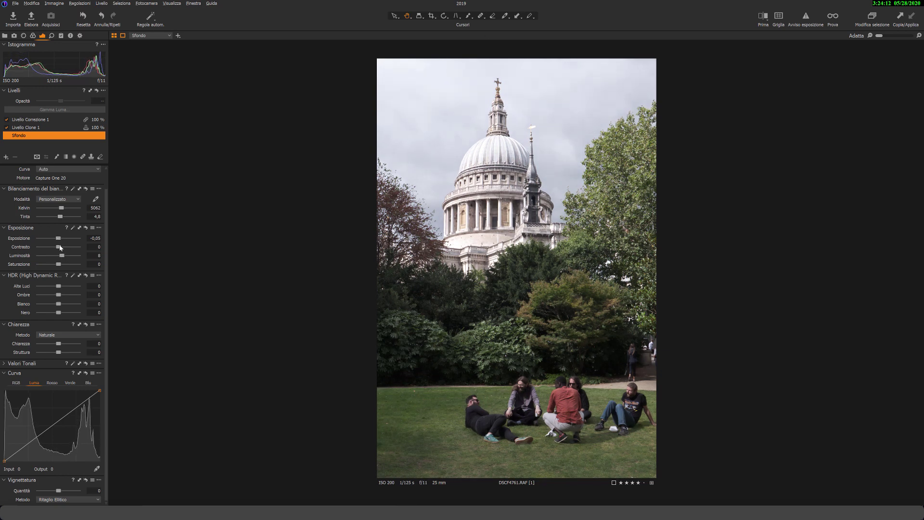
left_click_drag(59, 247, 63, 249)
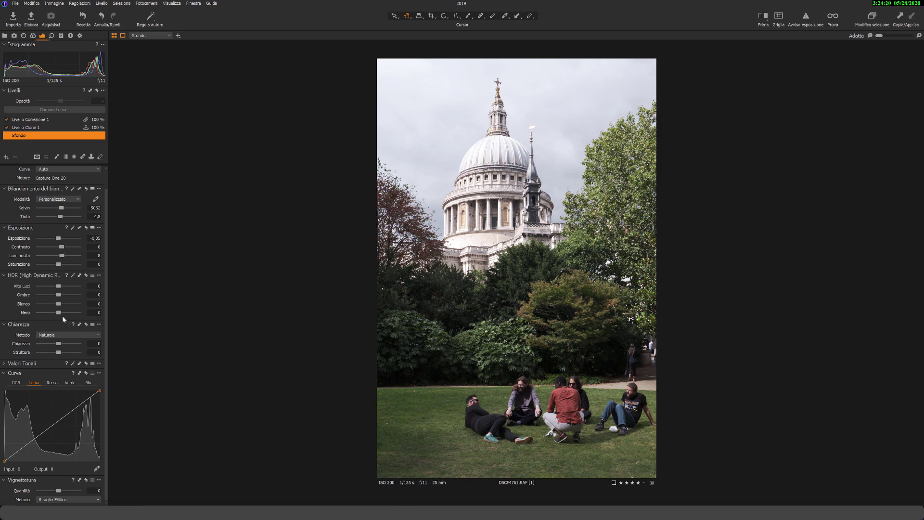
- Set the background layer's black level to 2, saturation to 3 and clarity to 8
left_click_drag(59, 314, 60, 312)
left_click_drag(59, 305, 58, 305)
left_click_drag(58, 265, 60, 265)
left_click_drag(59, 265, 59, 265)
left_click_drag(58, 345, 60, 346)
- Compare the edited photo with its original version several times
key("y")
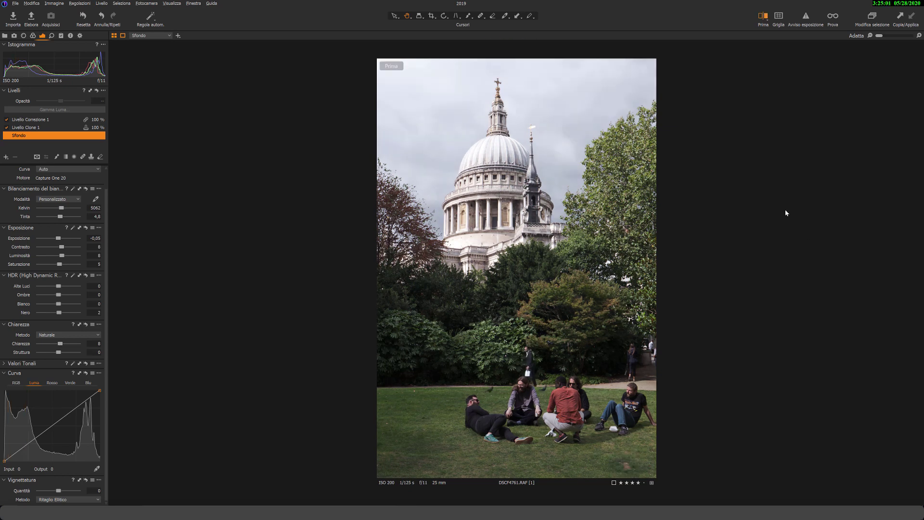
key("y")
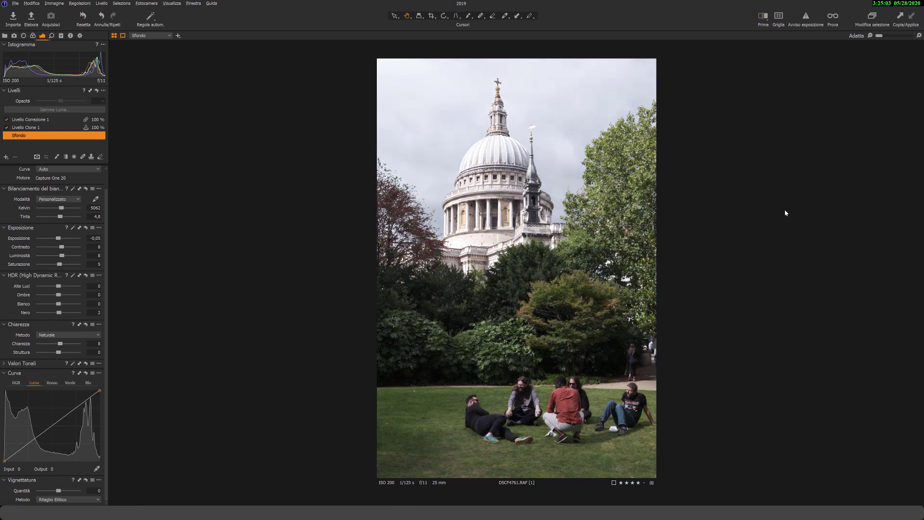
key("y")
key("y")
key("y")
key("y")
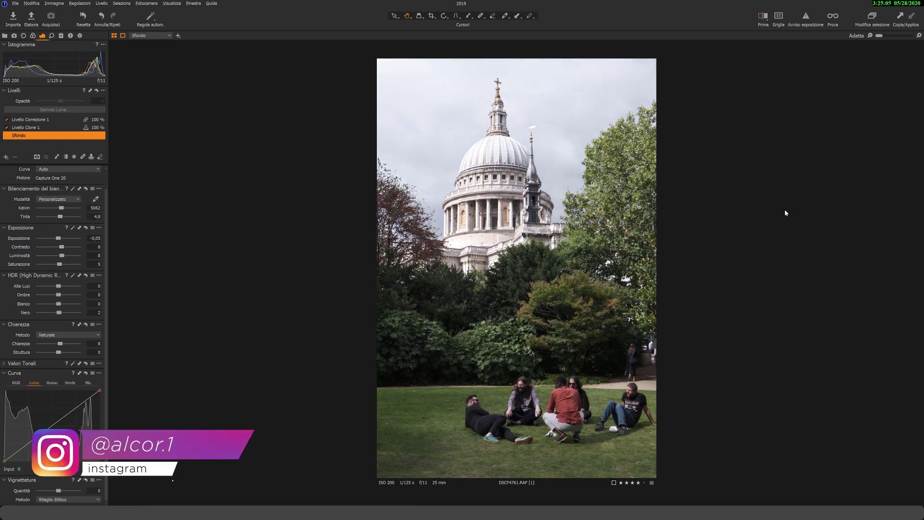
key("y")
key("y")
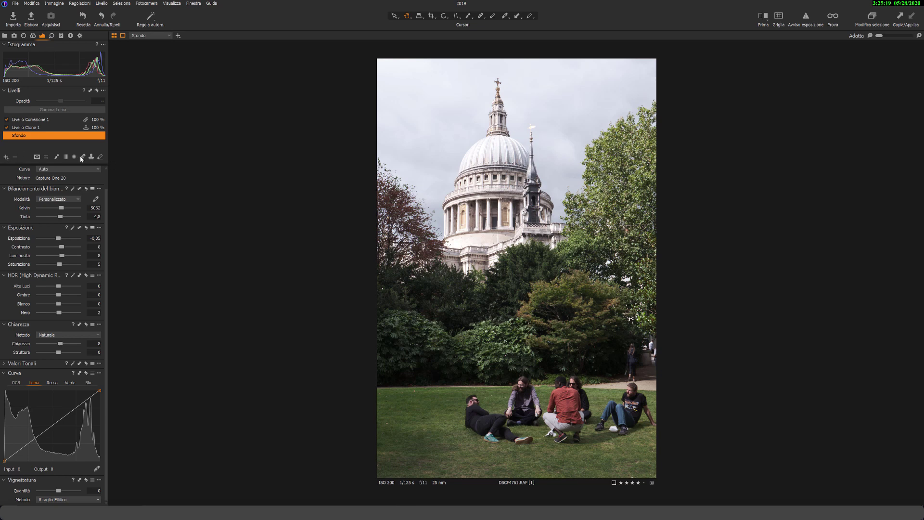
- Add a new empty adjustment layer and draw a diagonal linear gradient mask from the sky's upper-left corner to the cathedral's base, with the mask displayed
left_click(6, 157)
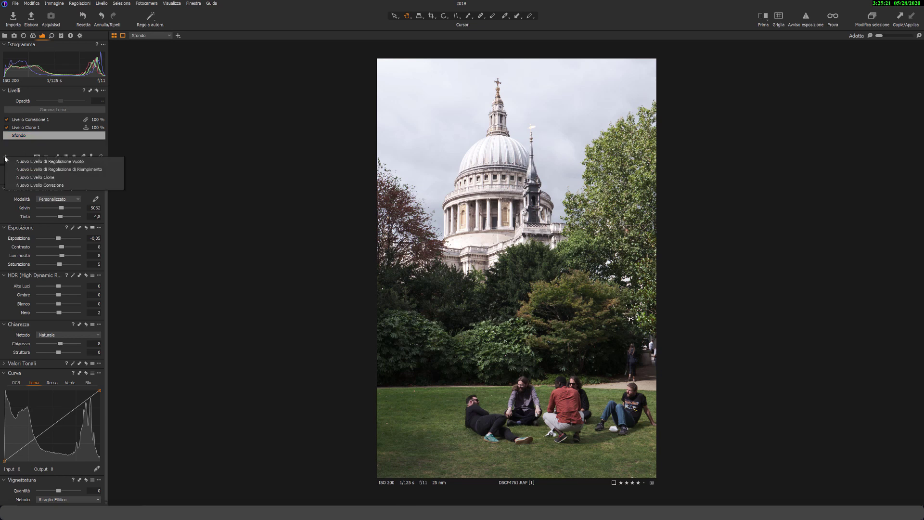
left_click(71, 162)
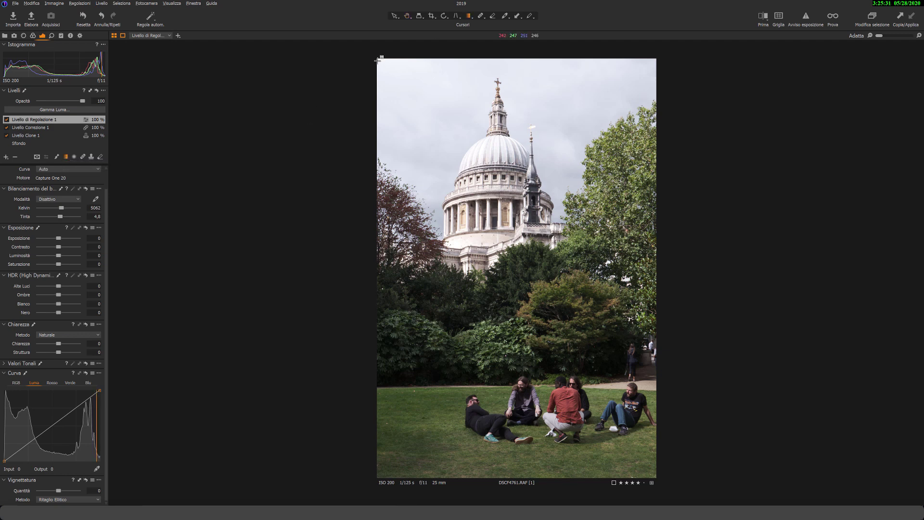
left_click_drag(378, 59, 511, 266)
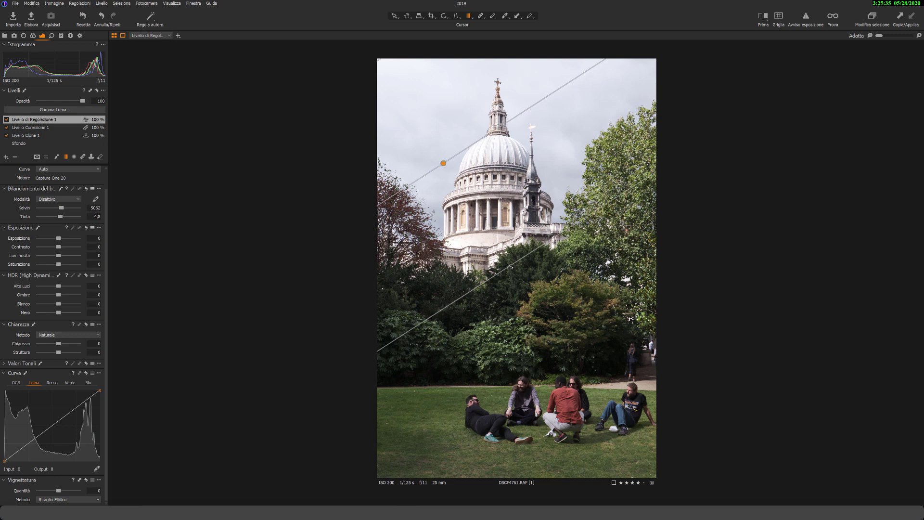
key("m")
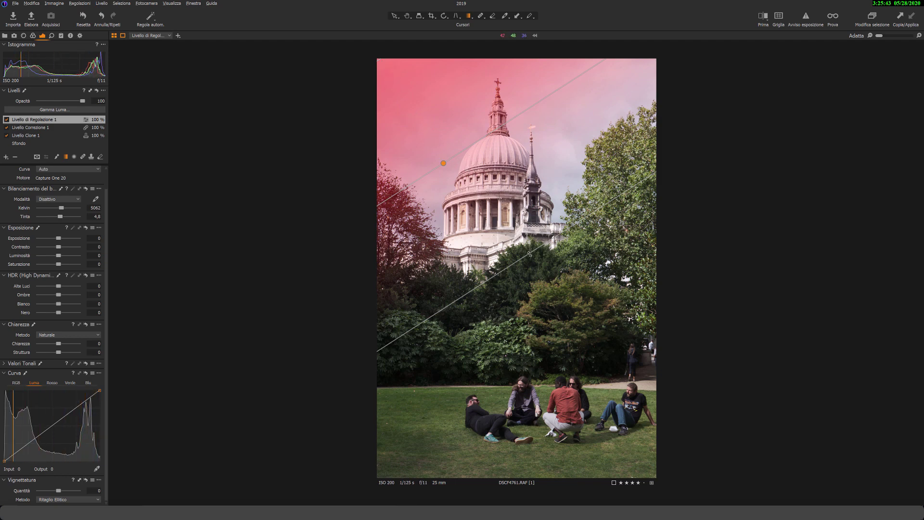
- Shift, rotate and narrow the gradient mask so it covers the sky and cathedral and fades out over the trees
left_click_drag(528, 249, 587, 309)
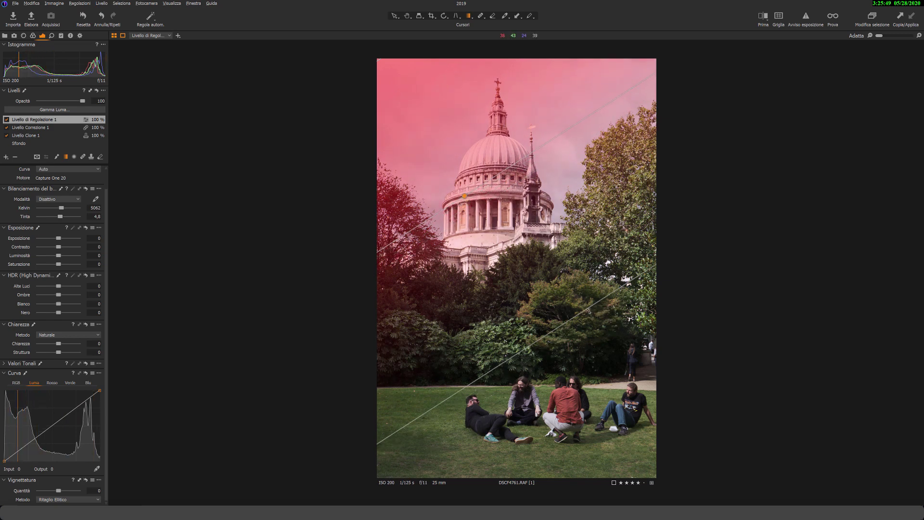
left_click_drag(585, 311, 550, 268)
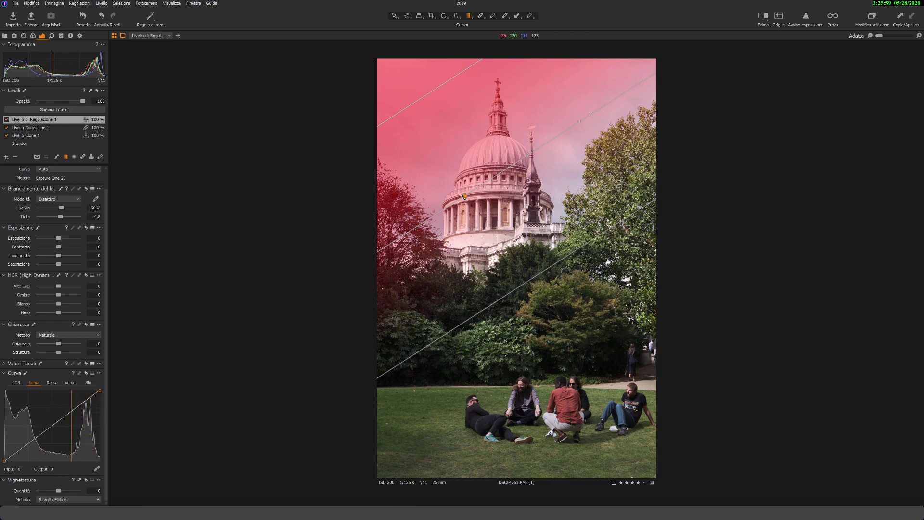
left_click_drag(464, 196, 477, 207)
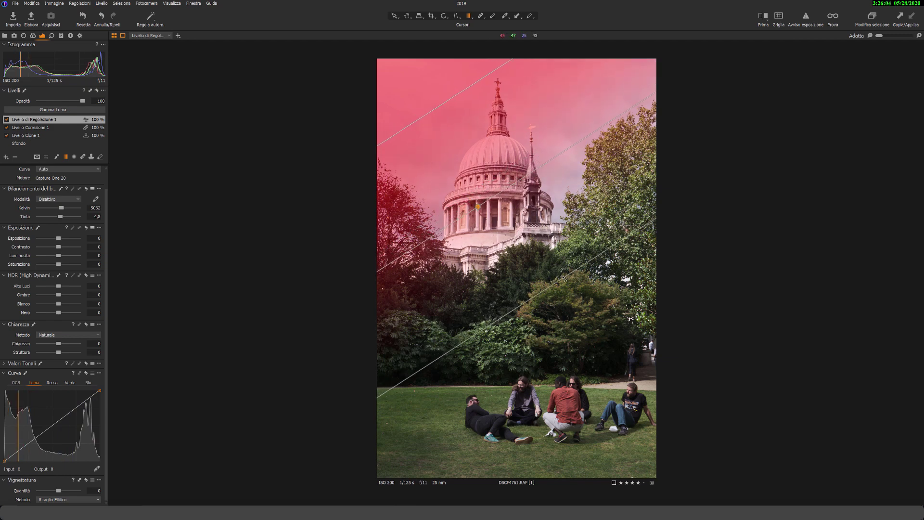
left_click_drag(564, 279, 541, 257)
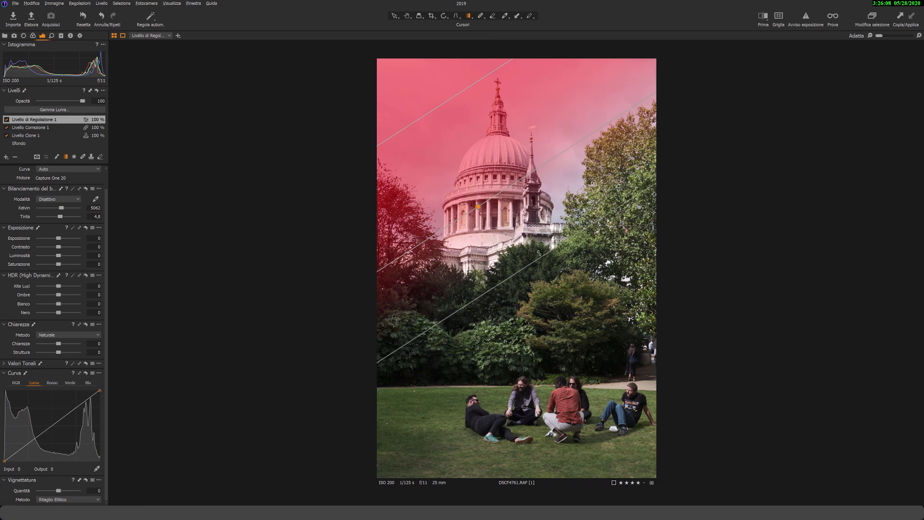
left_click_drag(478, 158, 505, 192)
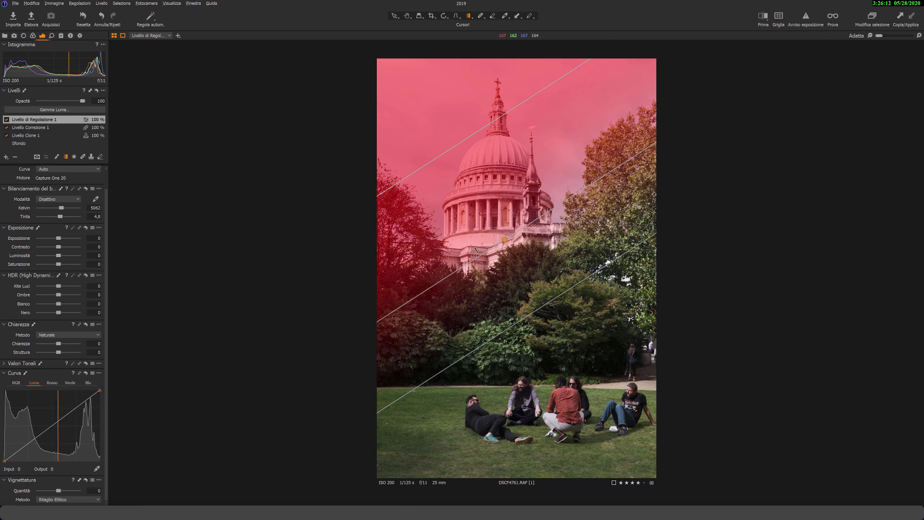
left_click_drag(515, 230, 517, 232)
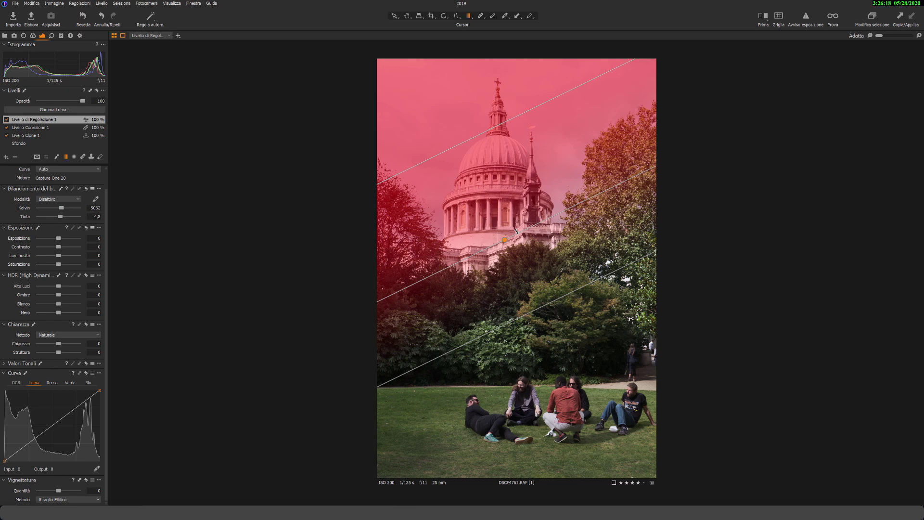
left_click_drag(516, 230, 516, 230)
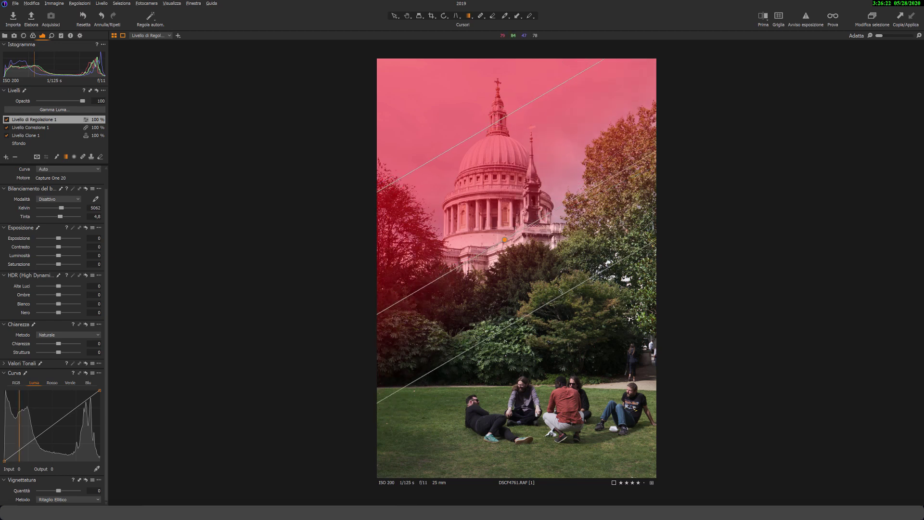
left_click_drag(561, 293, 545, 268)
left_click_drag(501, 204, 502, 207)
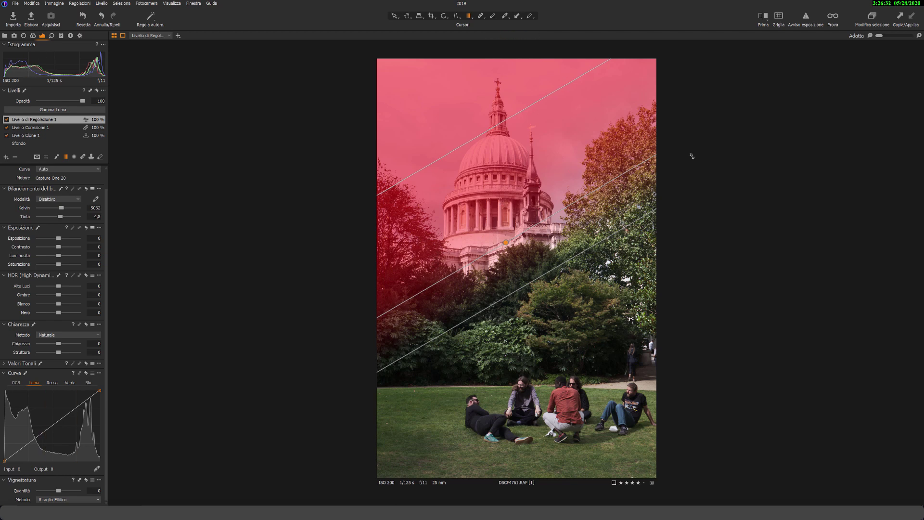
key("m")
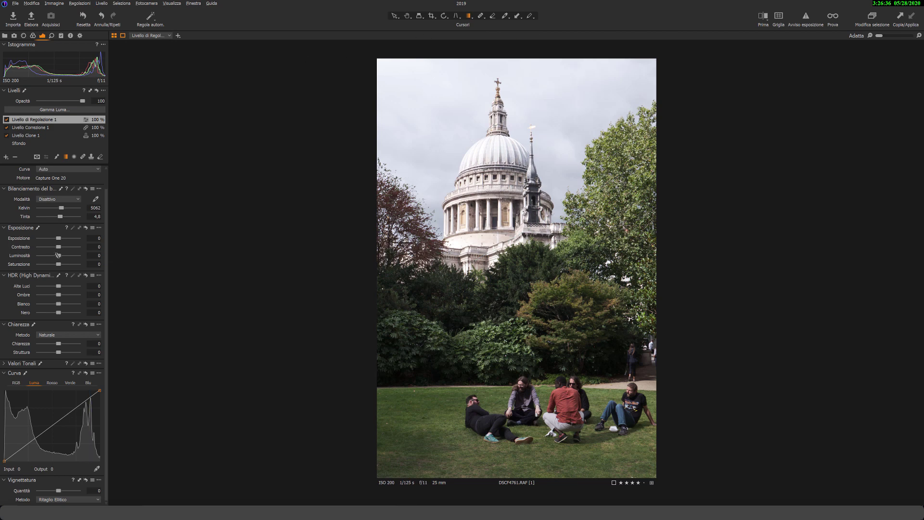
- Darken the gradient layer by setting its brightness to -50, and compare the photo with the original
left_click_drag(57, 255, 37, 255)
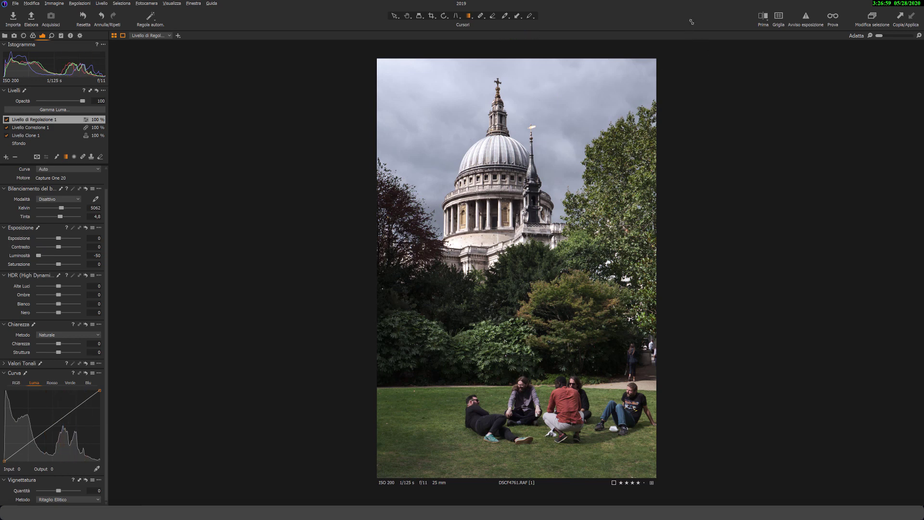
key("y")
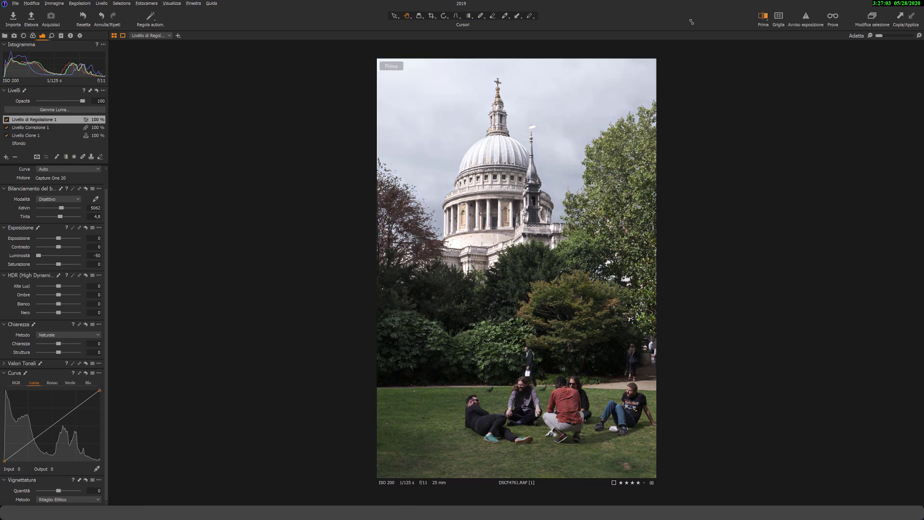
key("y")
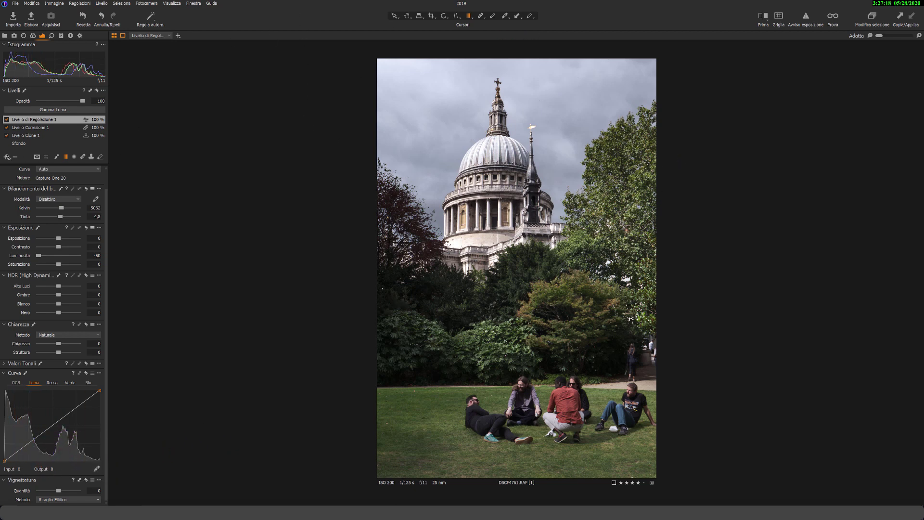
- Add another empty adjustment layer and paint its mask over the tall green tree beside the cathedral with a resized brush
left_click(6, 157)
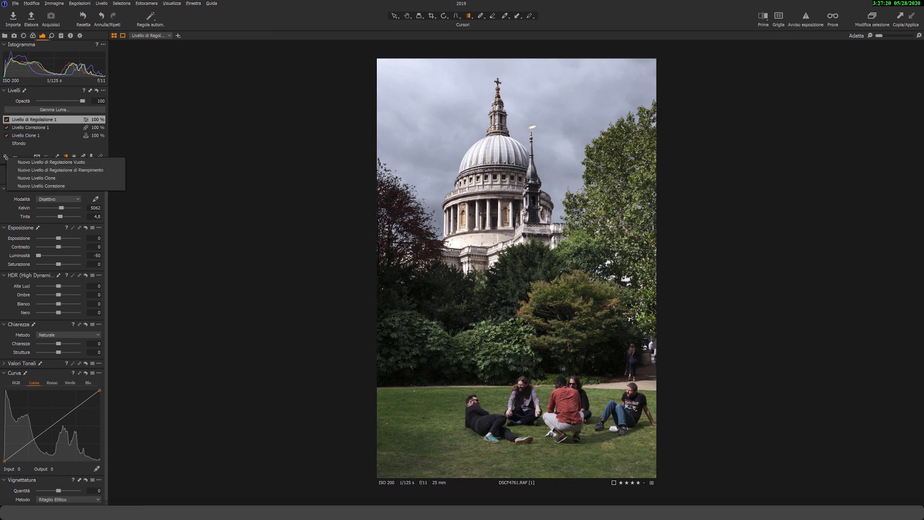
left_click(50, 162)
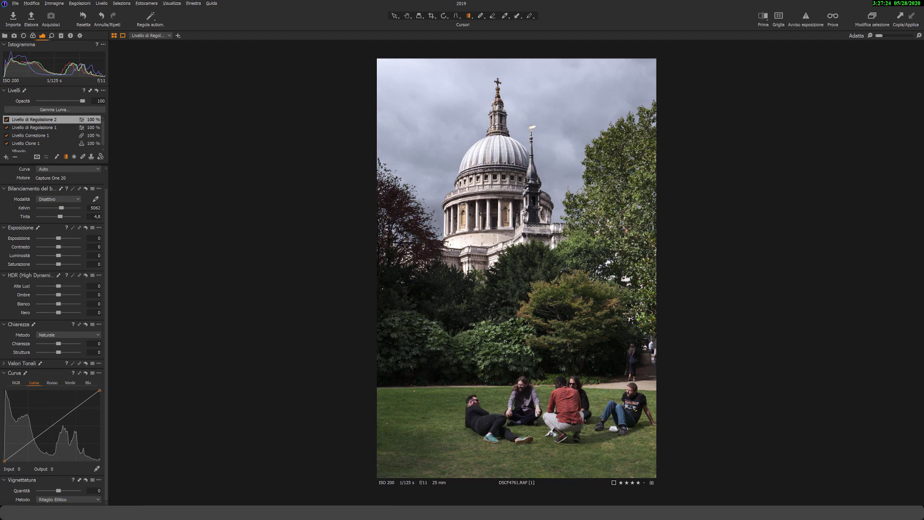
left_click(57, 157)
right_click(622, 158)
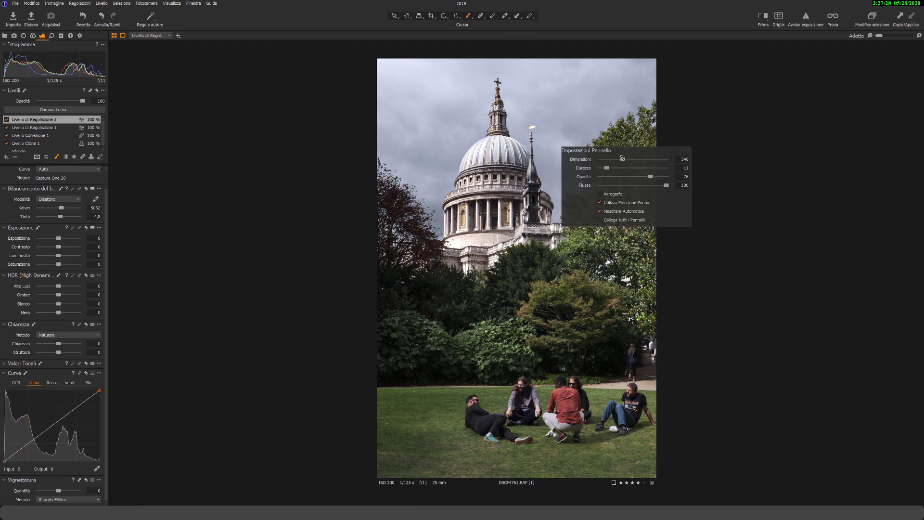
left_click_drag(623, 160, 624, 159)
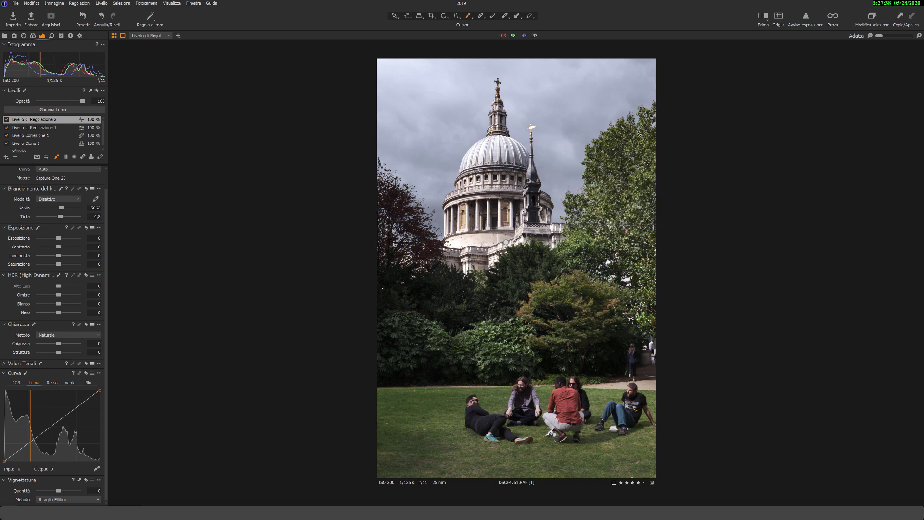
mouse_move(638, 133)
left_mouse_down()
mouse_move(601, 160)
mouse_move(585, 233)
mouse_move(645, 282)
mouse_move(651, 159)
mouse_move(635, 183)
mouse_move(626, 240)
left_mouse_up()
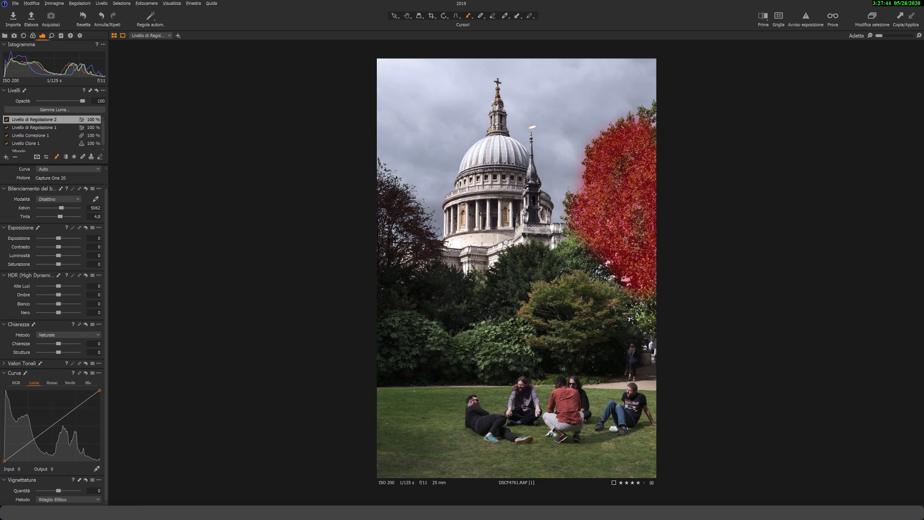
mouse_move(643, 149)
left_mouse_down()
mouse_move(659, 109)
mouse_move(650, 97)
left_mouse_up()
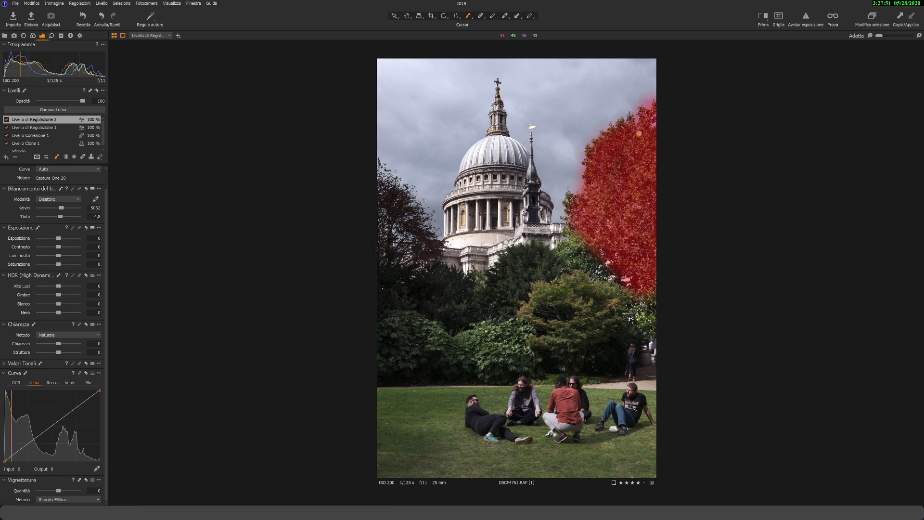
left_click_drag(601, 258, 665, 310)
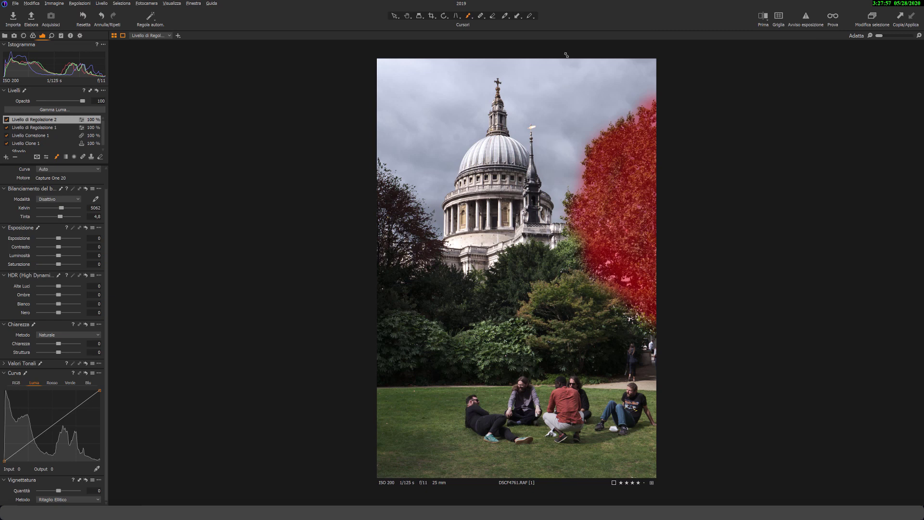
- Darken the tall green tree by setting its layer's brightness to -24 with the mask hidden, and compare the photo with the original
key("m")
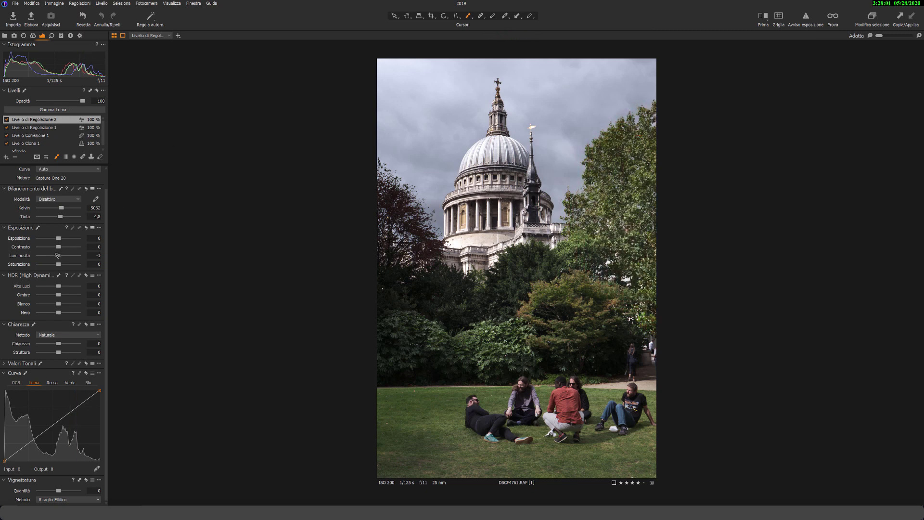
left_click_drag(57, 255, 49, 255)
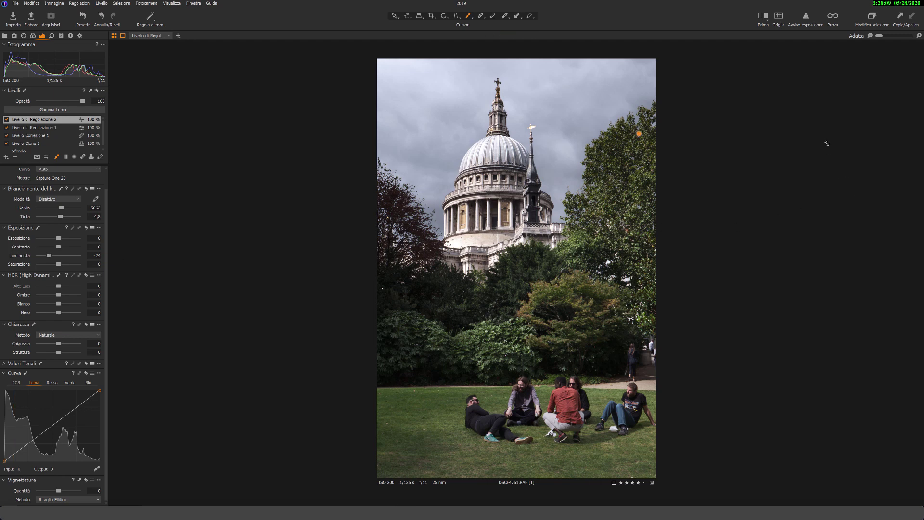
key("y")
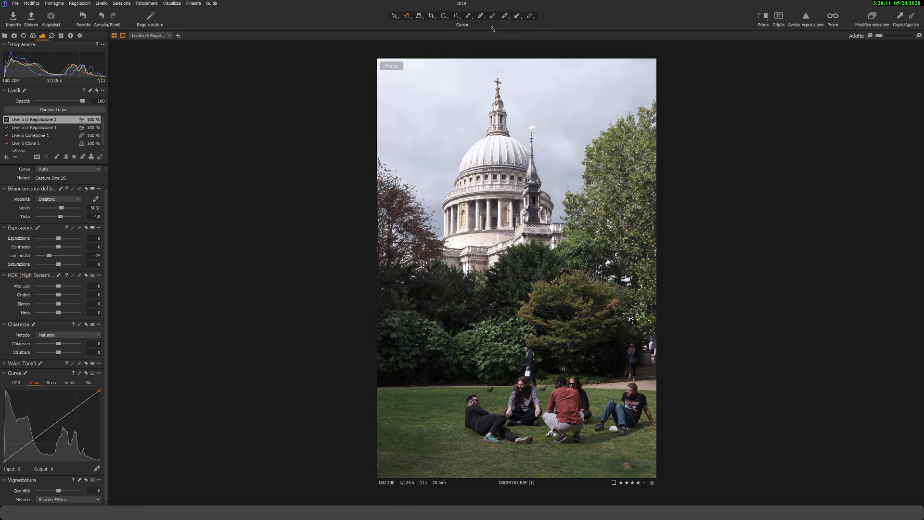
key("y")
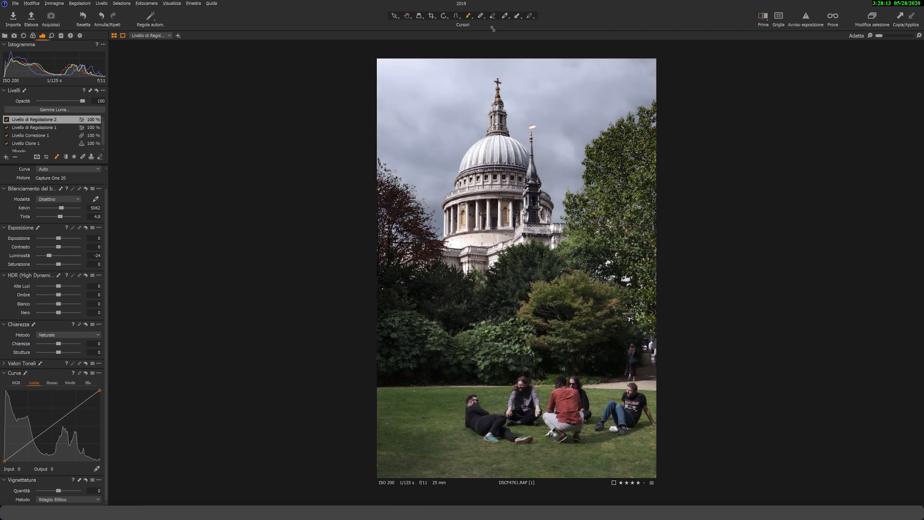
key("y")
key("y")
key("y")
key("y")
left_click(639, 133)
- Add another empty adjustment layer and paint its mask over the reddish tree at the photo's left edge
left_click(6, 156)
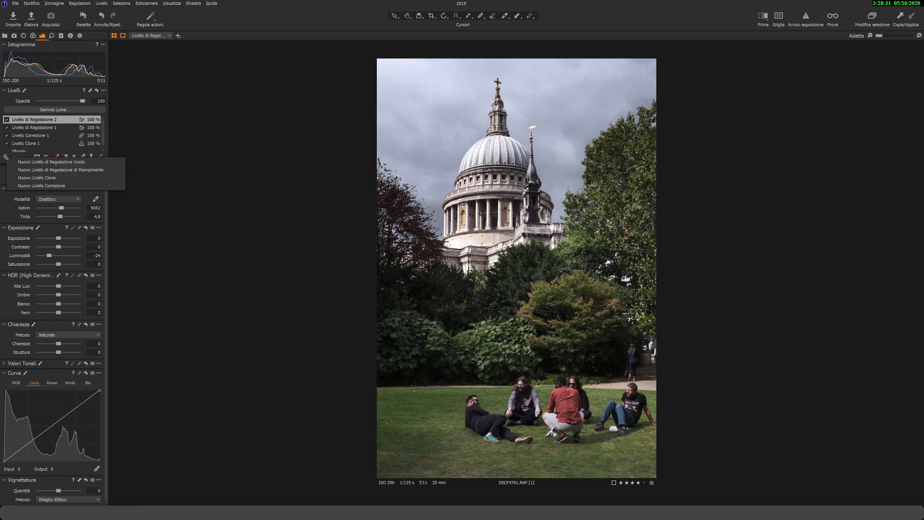
left_click(32, 161)
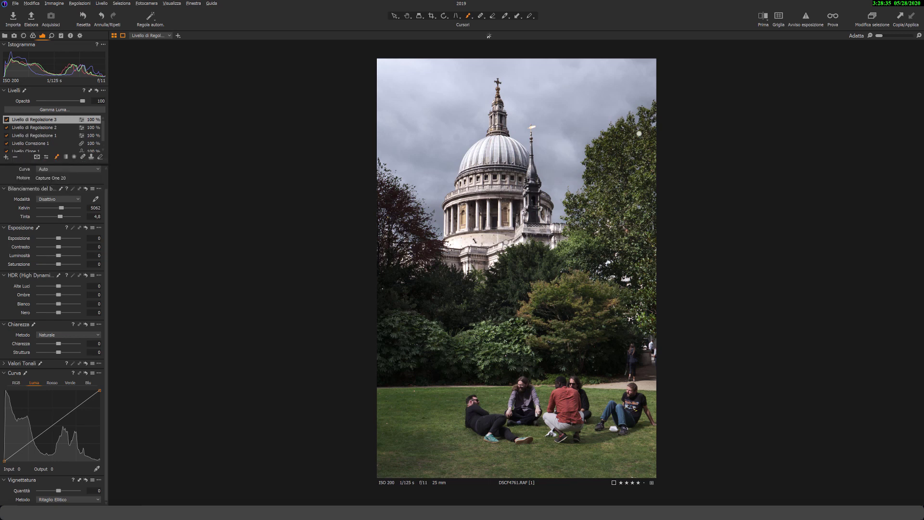
left_click(380, 195)
mouse_move(380, 190)
left_mouse_down()
mouse_move(436, 298)
mouse_move(386, 274)
mouse_move(330, 198)
left_mouse_up()
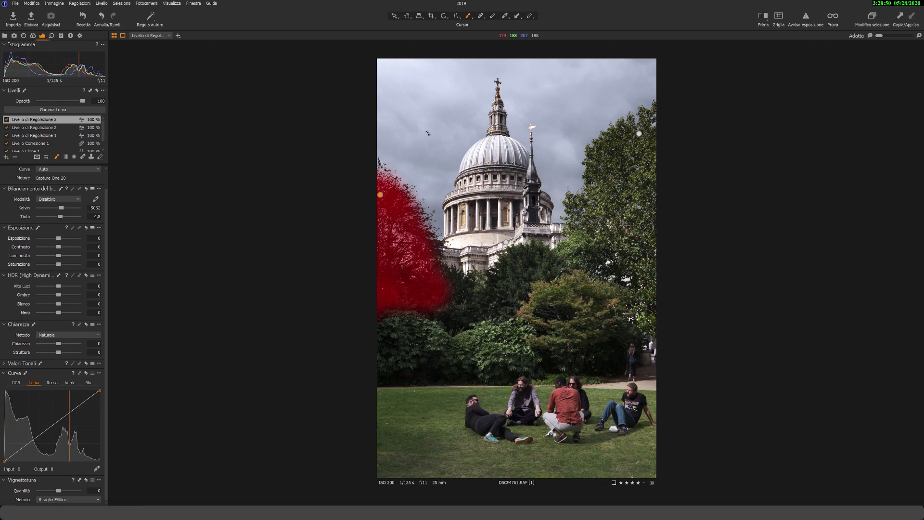
- Brighten the reddish tree by setting its layer's brightness to 32 with the mask hidden, and compare the photo with the original
key("m")
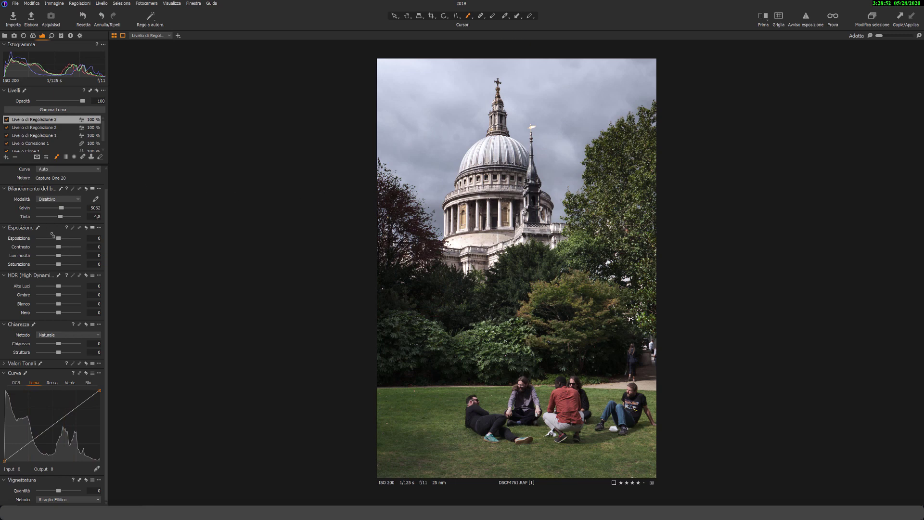
left_click_drag(59, 255, 73, 254)
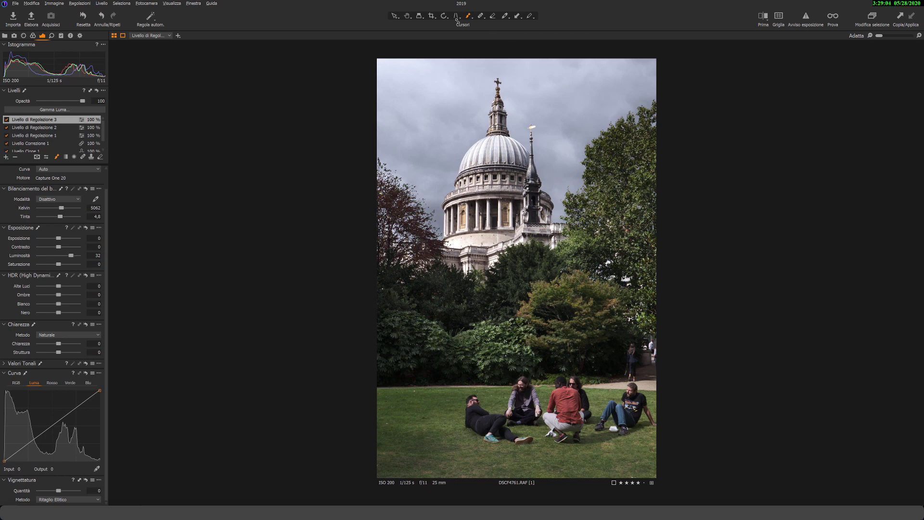
key("y")
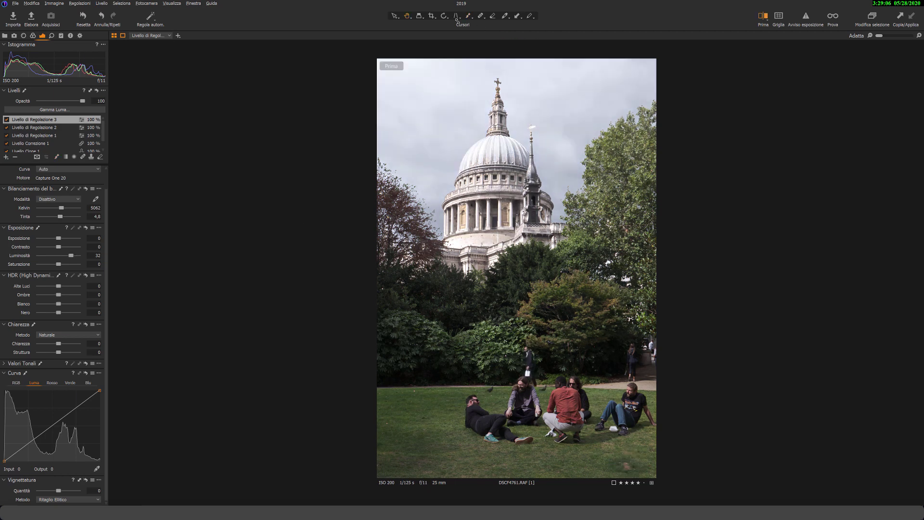
key("y")
key("y")
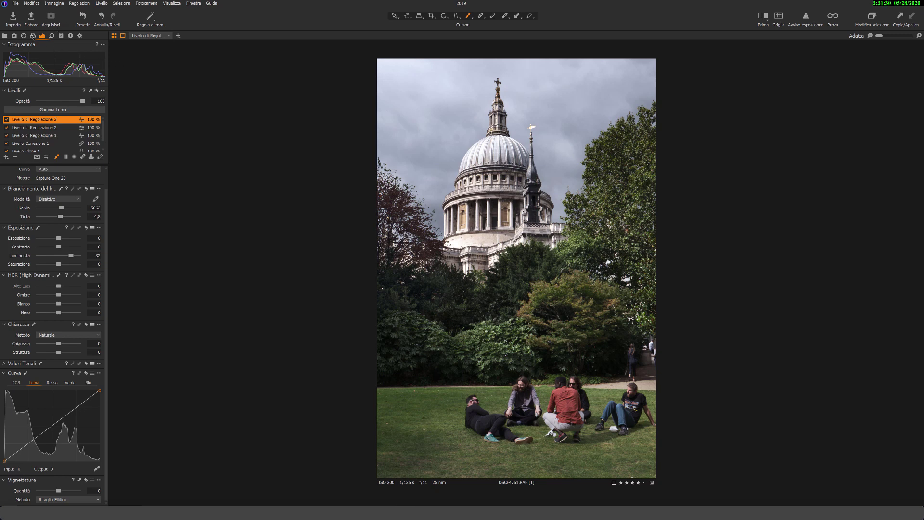
- Switch to the colour tools and add a new filled adjustment layer for colour grading the whole photo
left_click(32, 35)
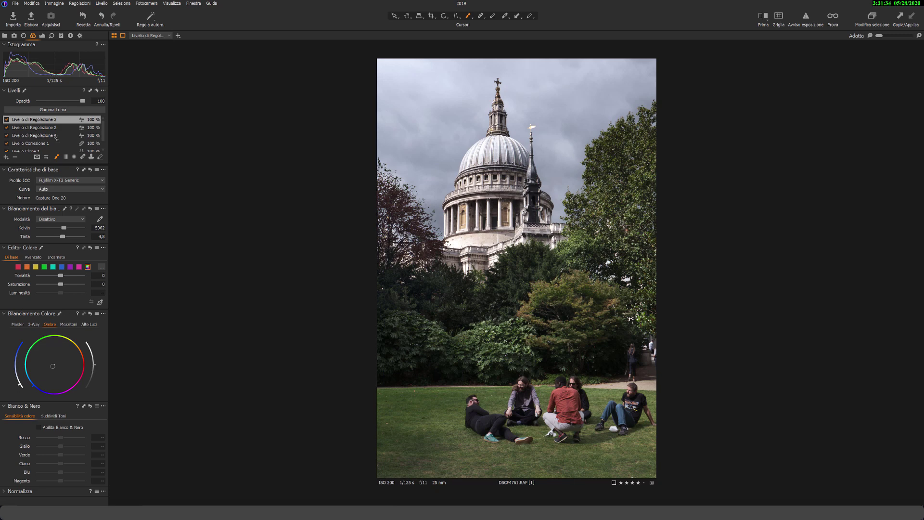
scroll(34, 143, "down", 1)
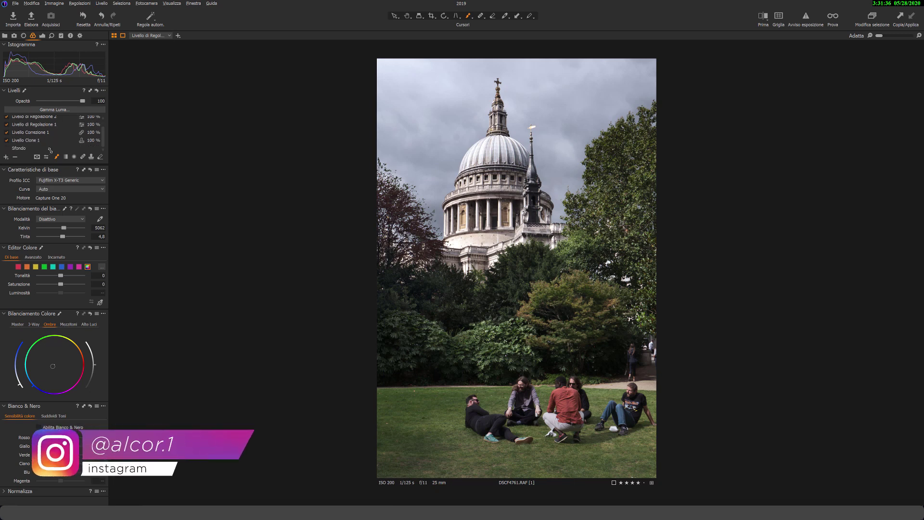
scroll(90, 127, "up", 1)
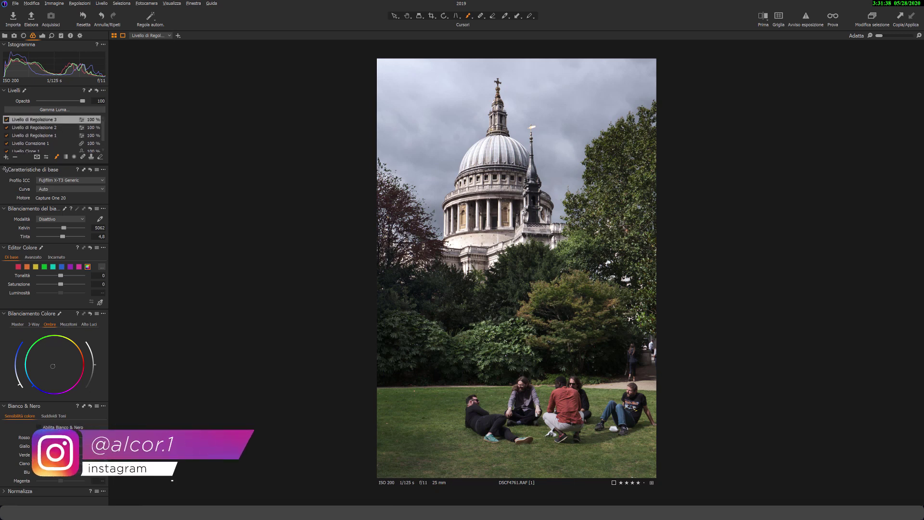
left_click(5, 157)
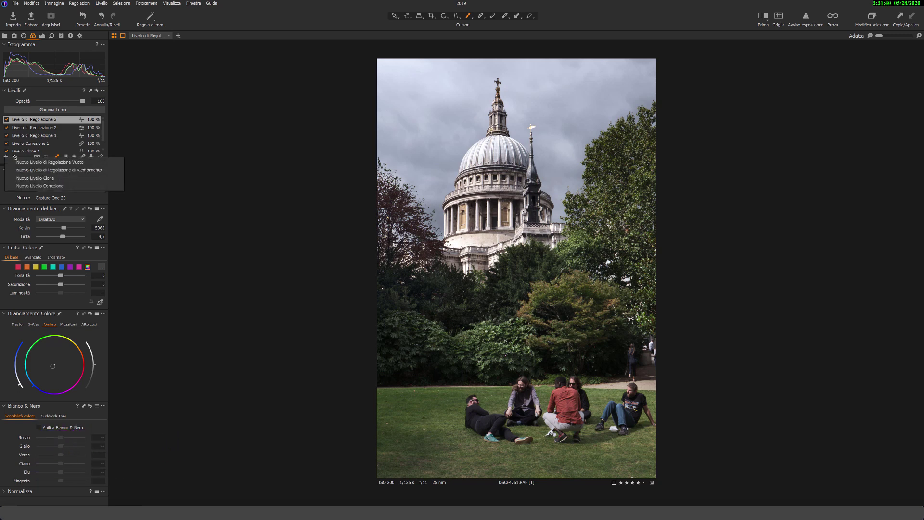
left_click(85, 170)
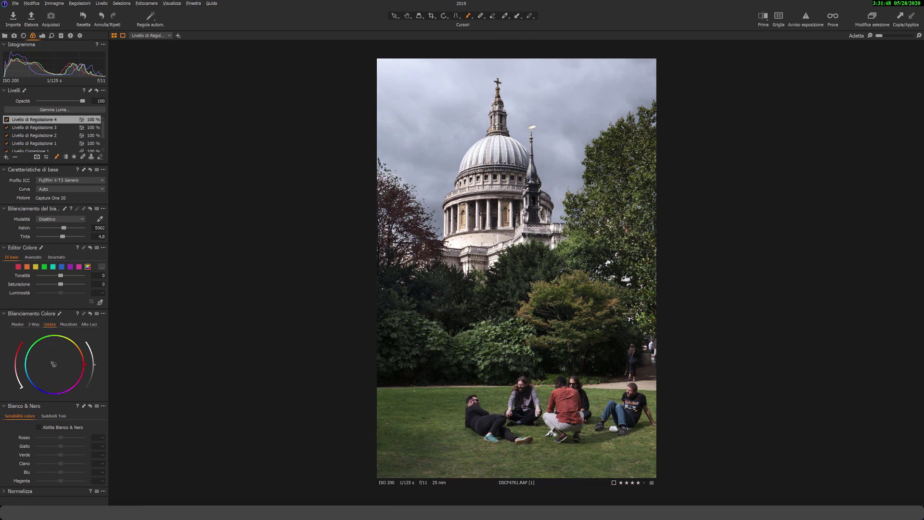
- Tint the filled layer's shadows slightly blue and its highlights slightly orange with Color Balance, toggling the layer to check the effect
left_click_drag(54, 364, 52, 367)
left_click(83, 325)
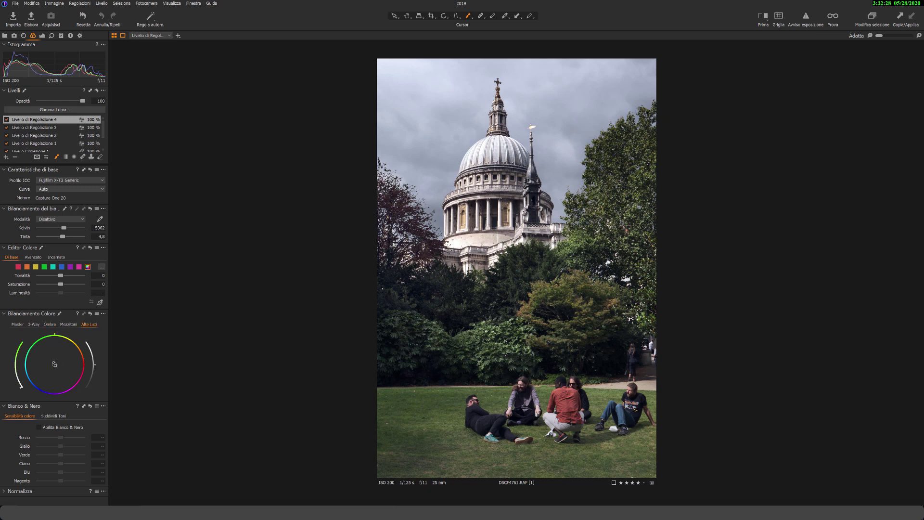
left_click_drag(54, 364, 57, 362)
left_click(6, 119)
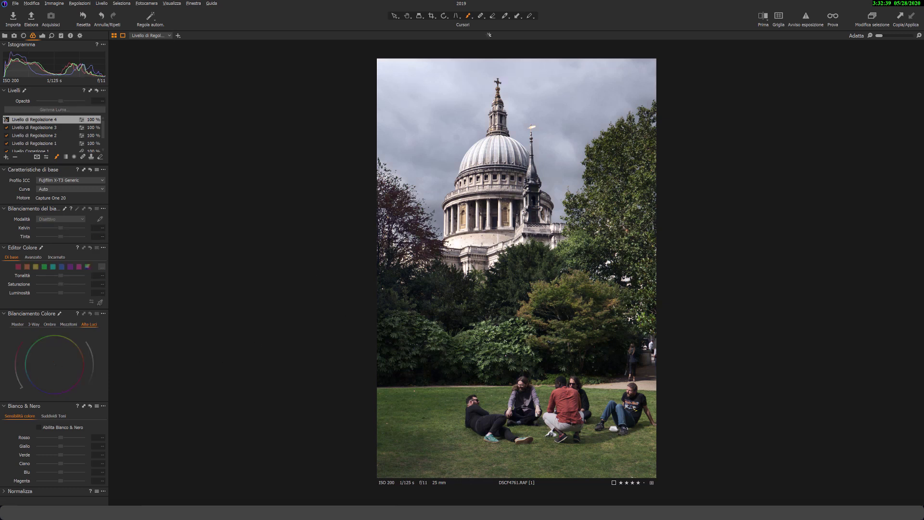
left_click(6, 120)
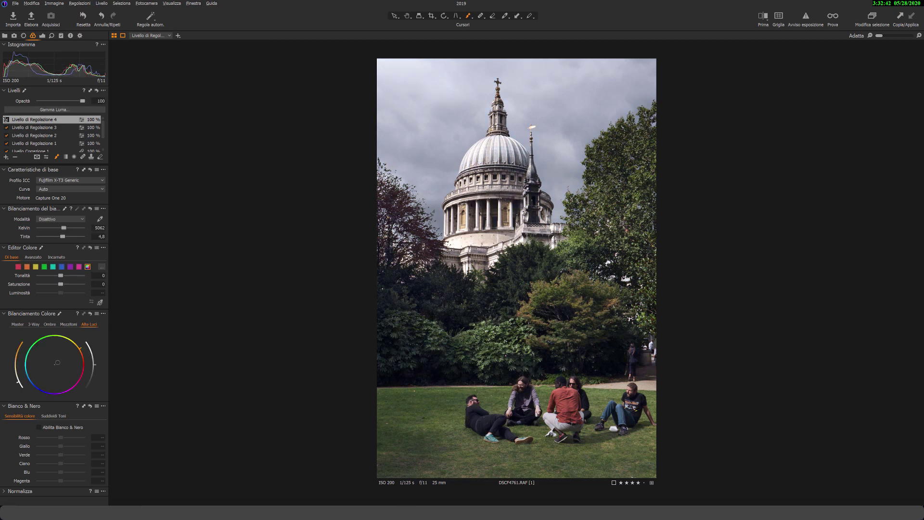
left_click(6, 119)
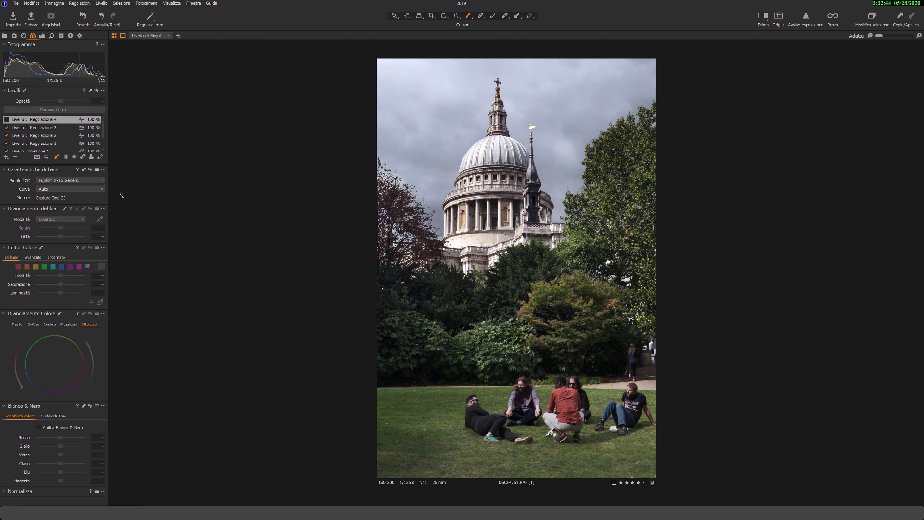
left_click(6, 119)
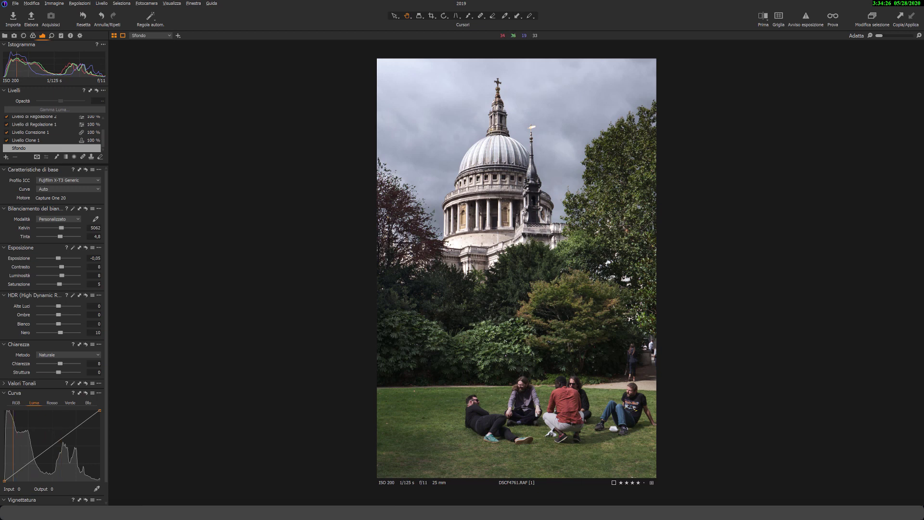
- Compare the fully edited cathedral photo with the original version, switching back and forth between them
key("y")
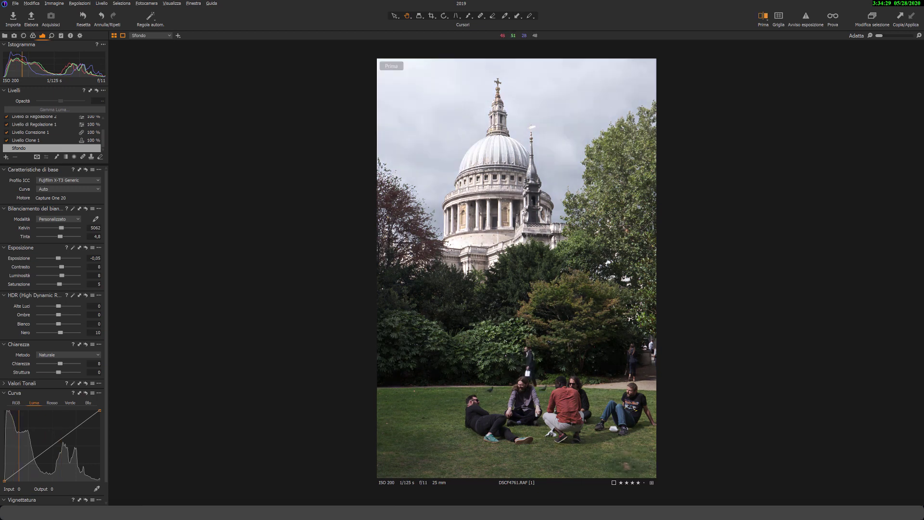
key("y")
key("y")
key("y")
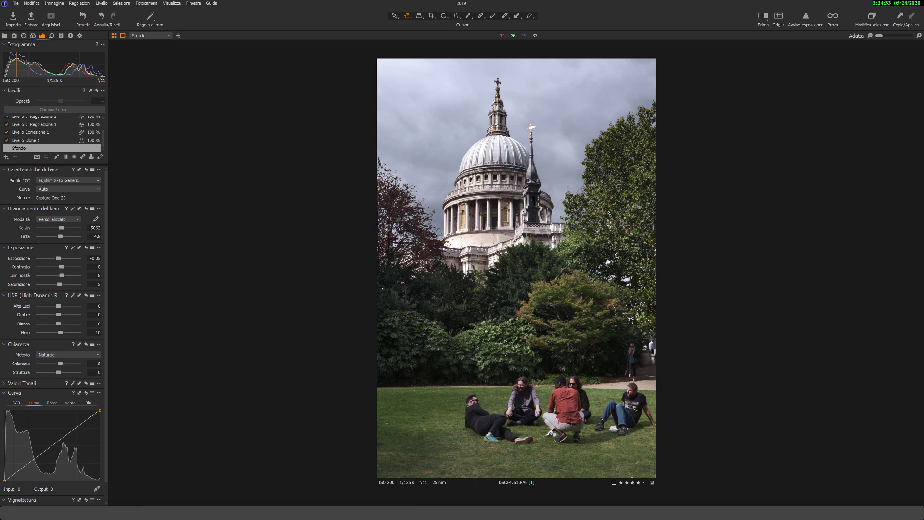